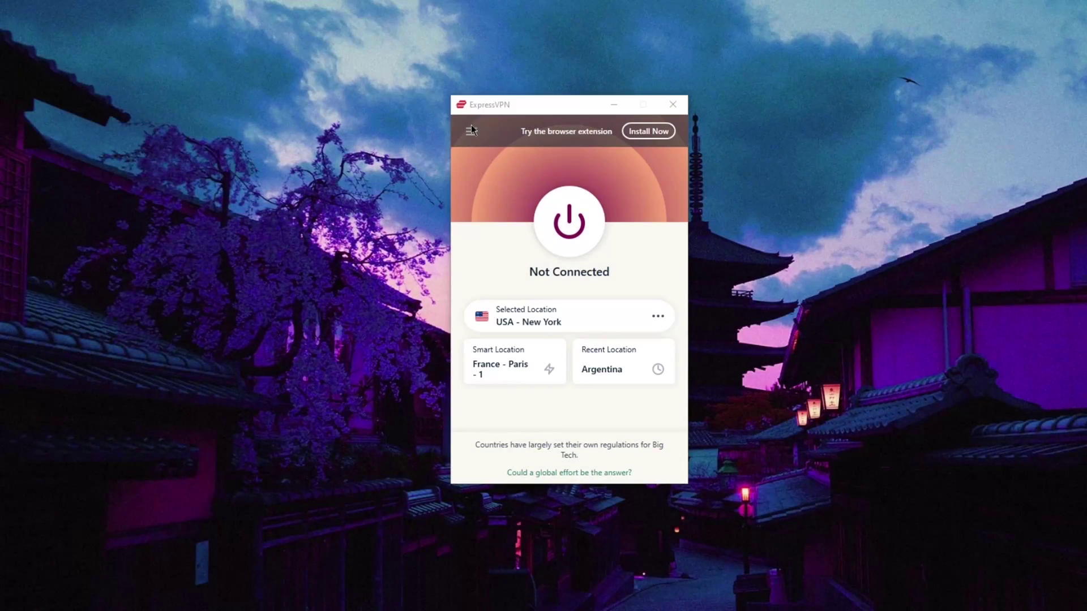
# Step: Tour ExpressVPN's menu and PIA's status panels, then open TorGuard's More Settings dialog
pyautogui.click(471, 131)
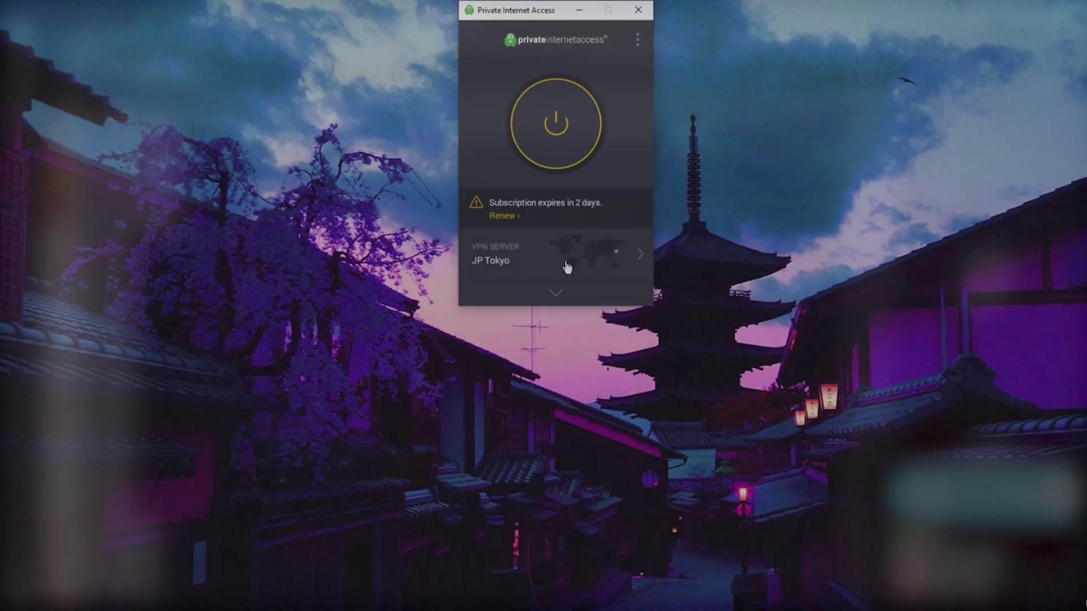
pyautogui.click(557, 293)
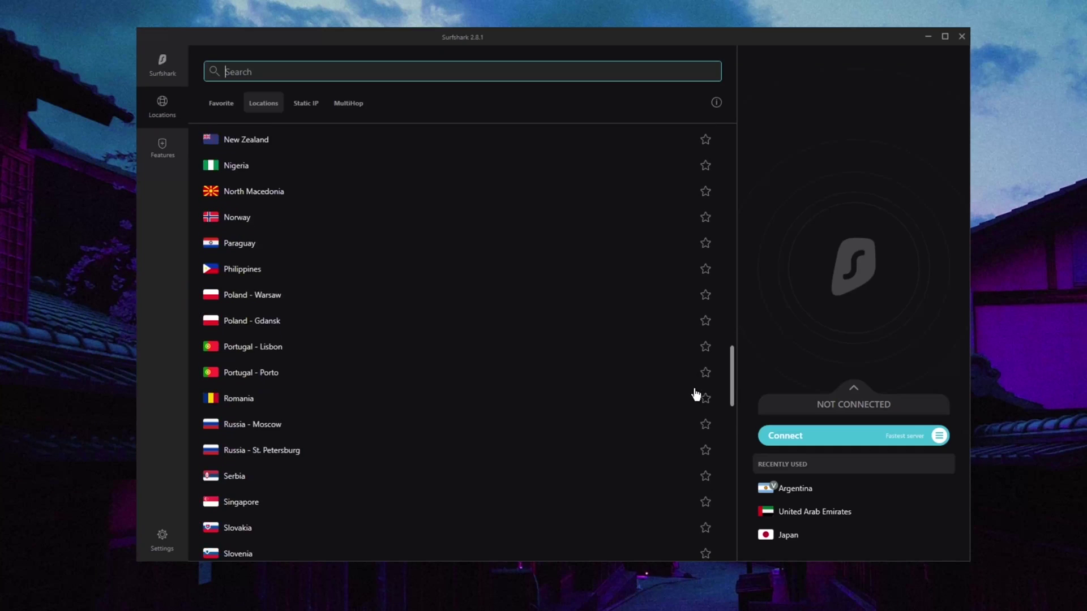
pyautogui.scroll(-15, 685, 439)
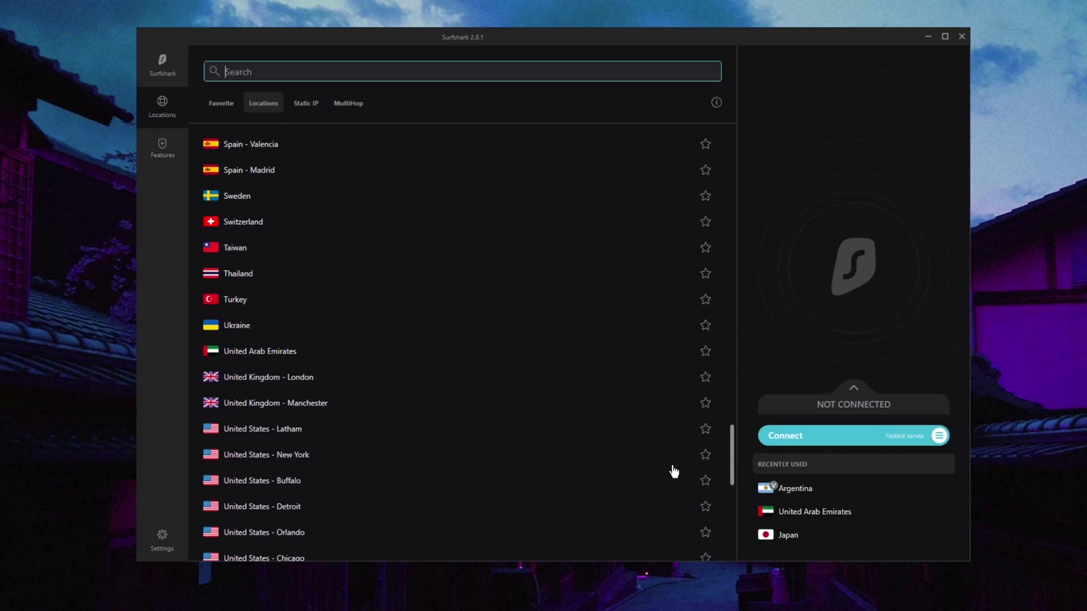
pyautogui.scroll(-5, 672, 488)
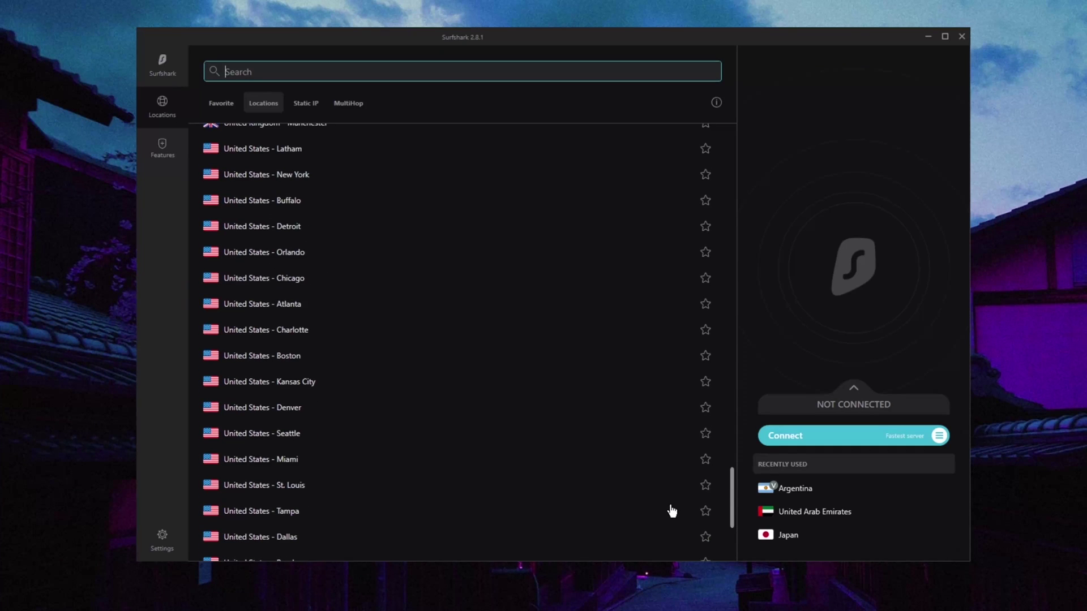
pyautogui.scroll(1, 379, 262)
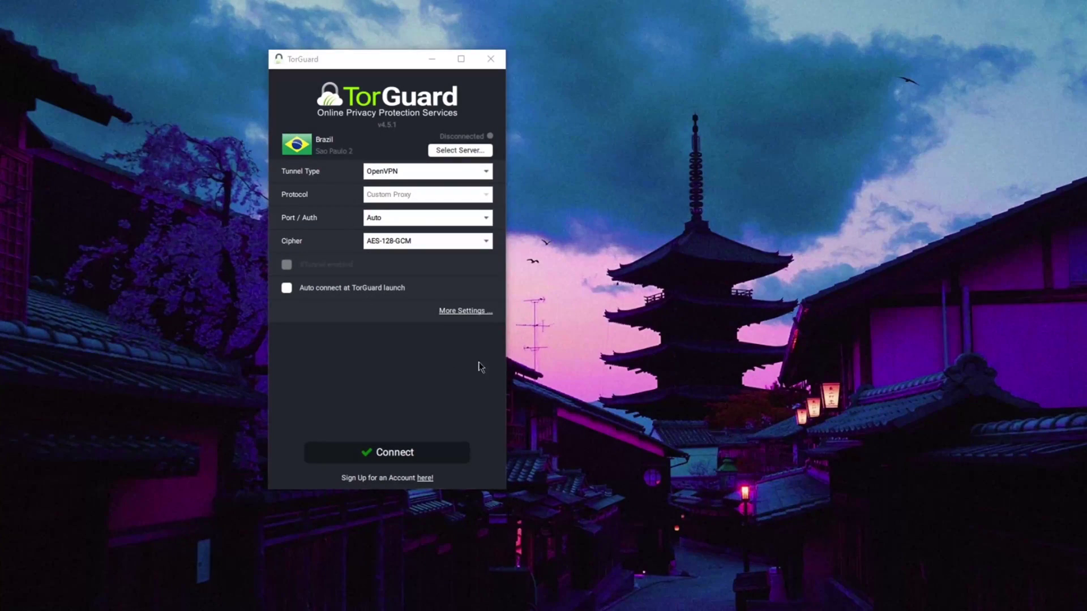
pyautogui.click(484, 312)
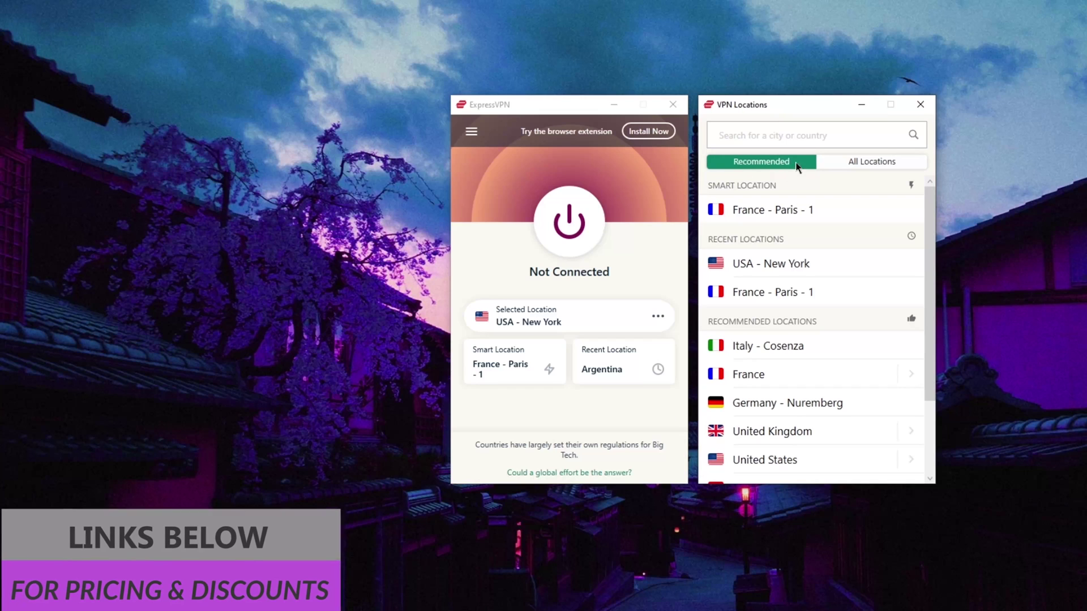
# Step: Group ExpressVPN's servers by region under All Locations, browsing and collapsing Asia Pacific's countries
pyautogui.scroll(-3, 815, 243)
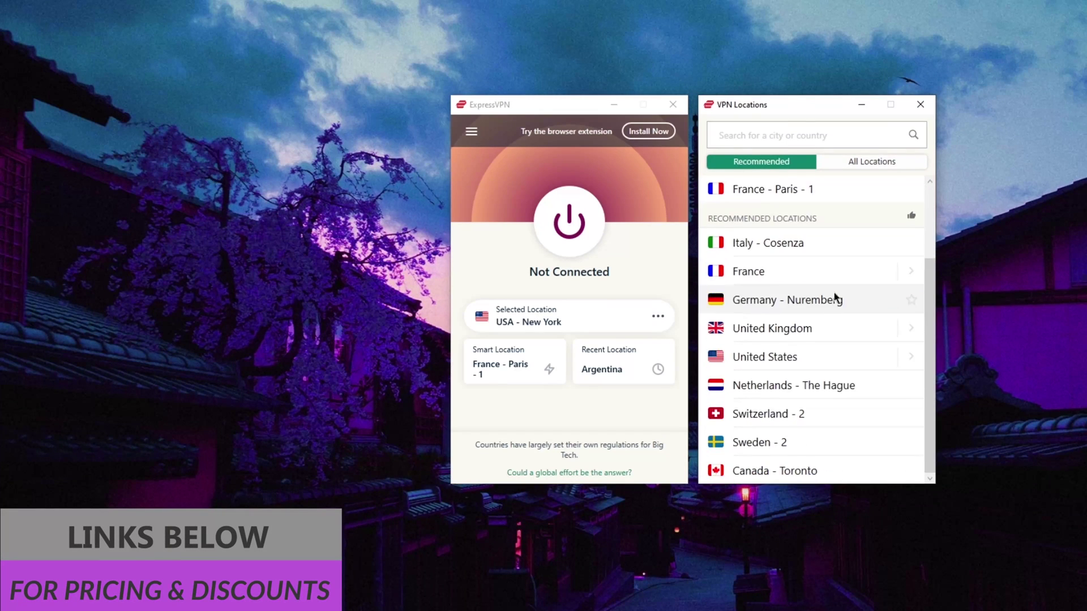
pyautogui.scroll(3, 837, 301)
pyautogui.click(865, 164)
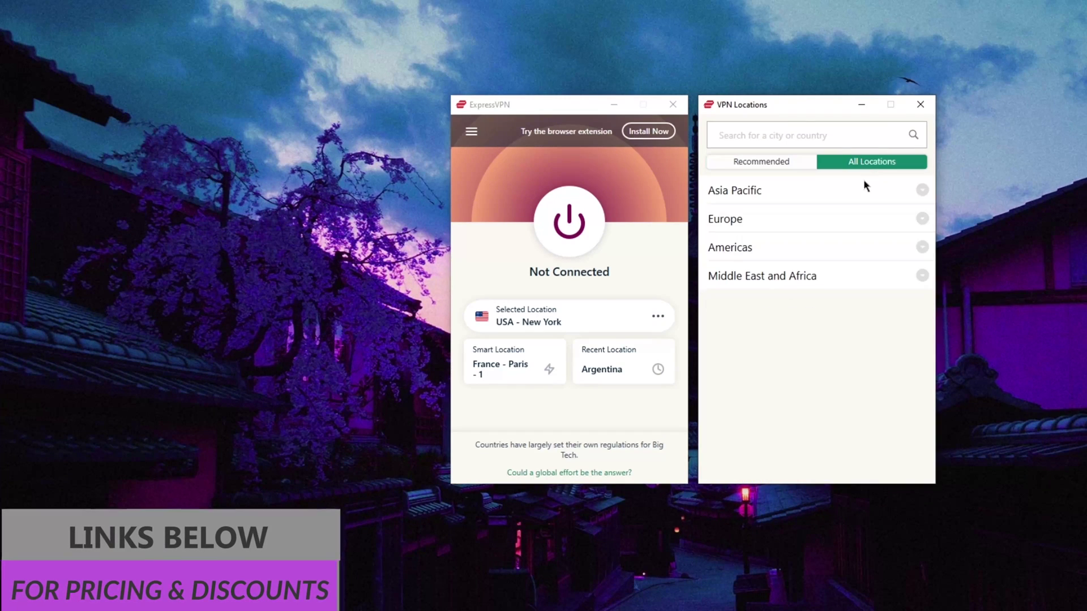
pyautogui.click(921, 192)
pyautogui.scroll(-5, 846, 292)
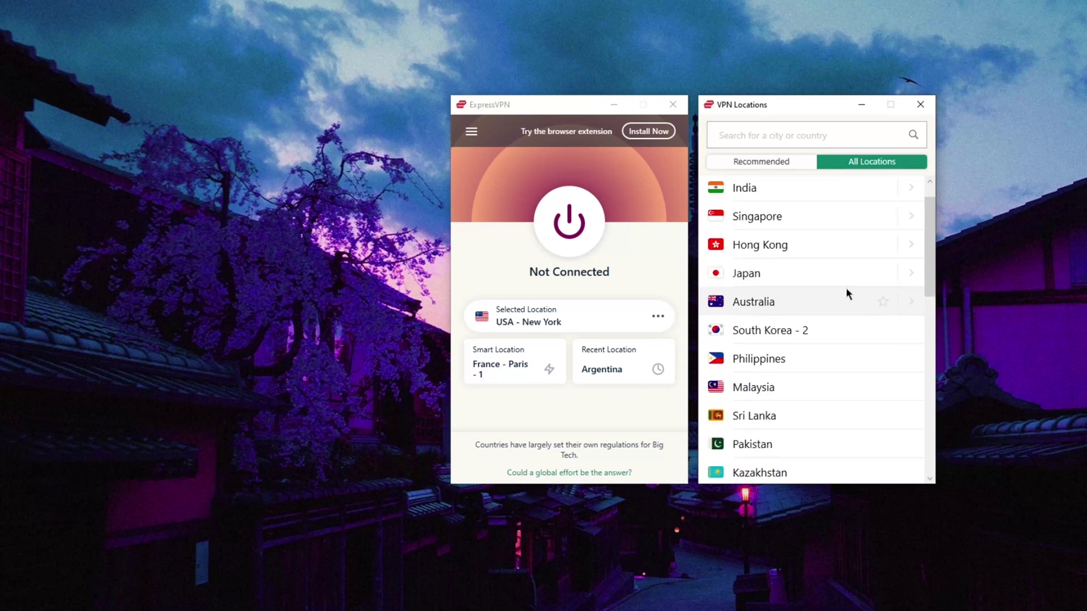
pyautogui.scroll(5, 844, 290)
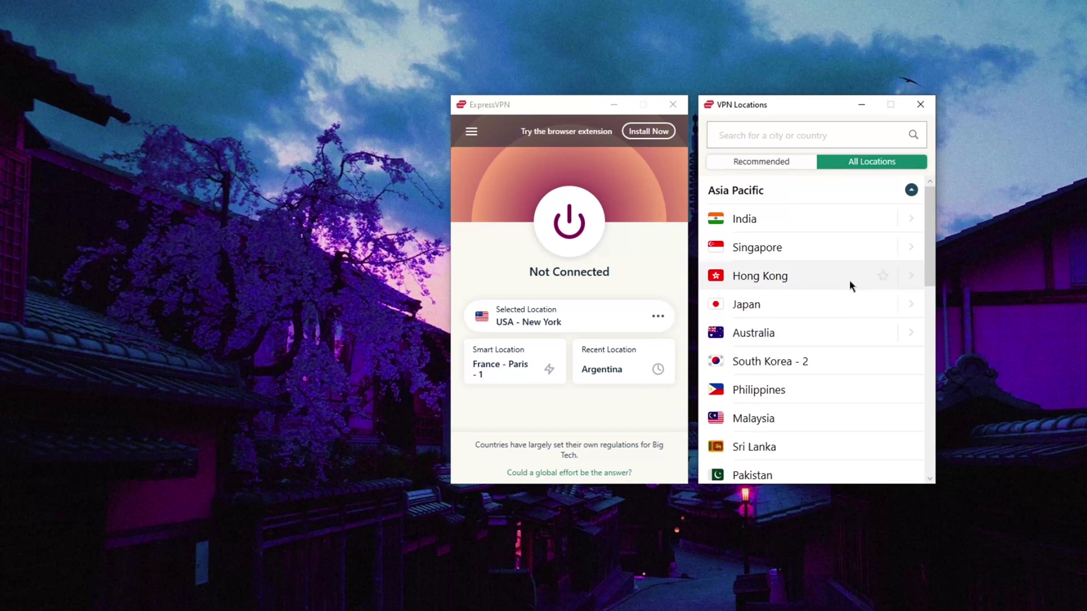
pyautogui.click(912, 189)
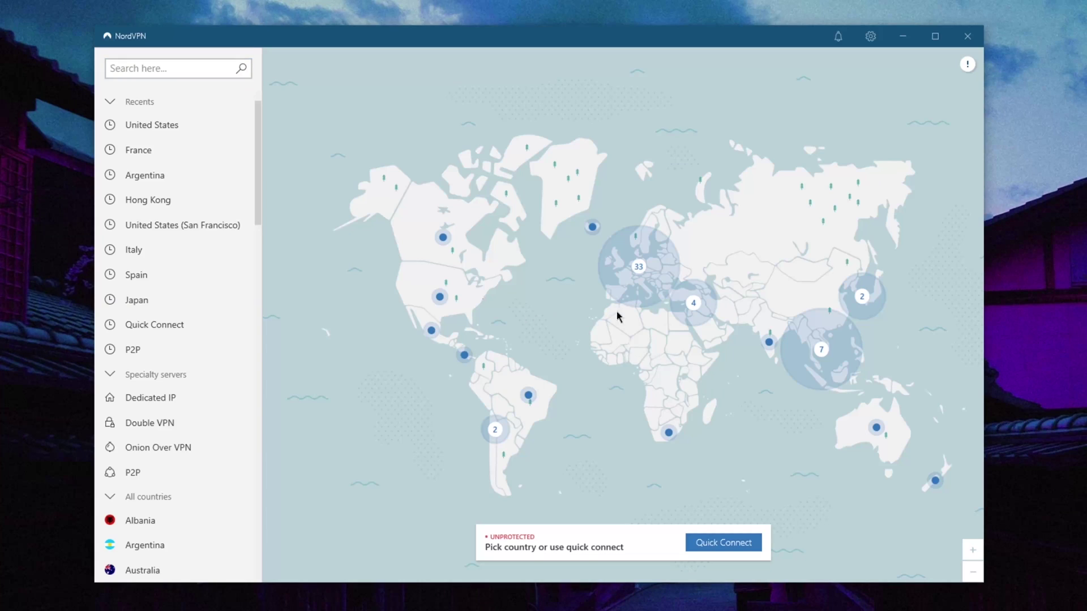
# Step: Zoom NordVPN's map, deselect a qBittorrent torrent, and open PIA's Proxy and TorGuard's Debug dropdowns
pyautogui.scroll(5, 618, 317)
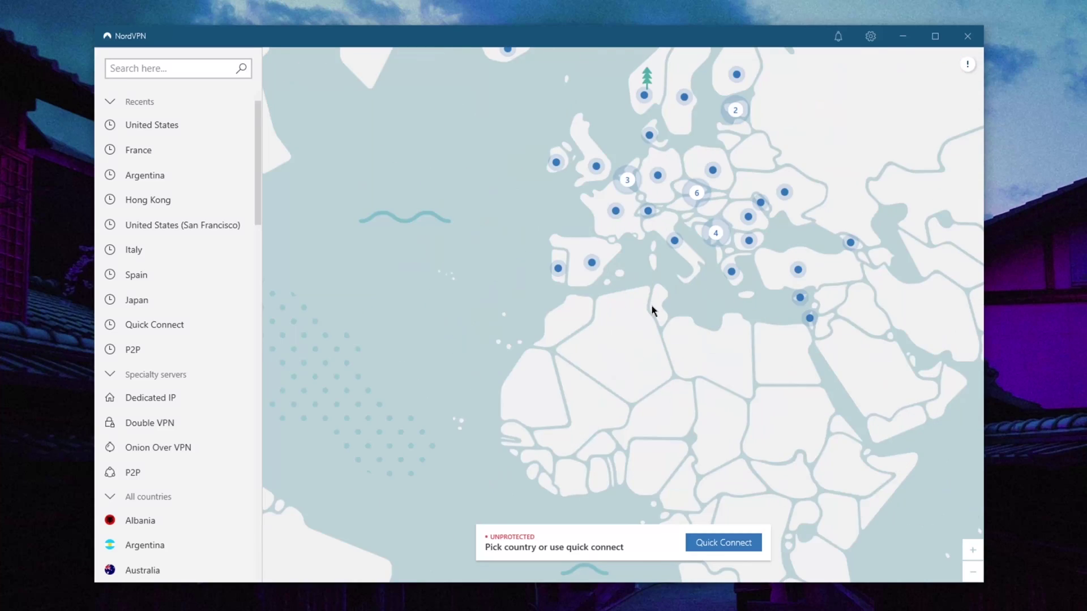
pyautogui.scroll(-5, 598, 322)
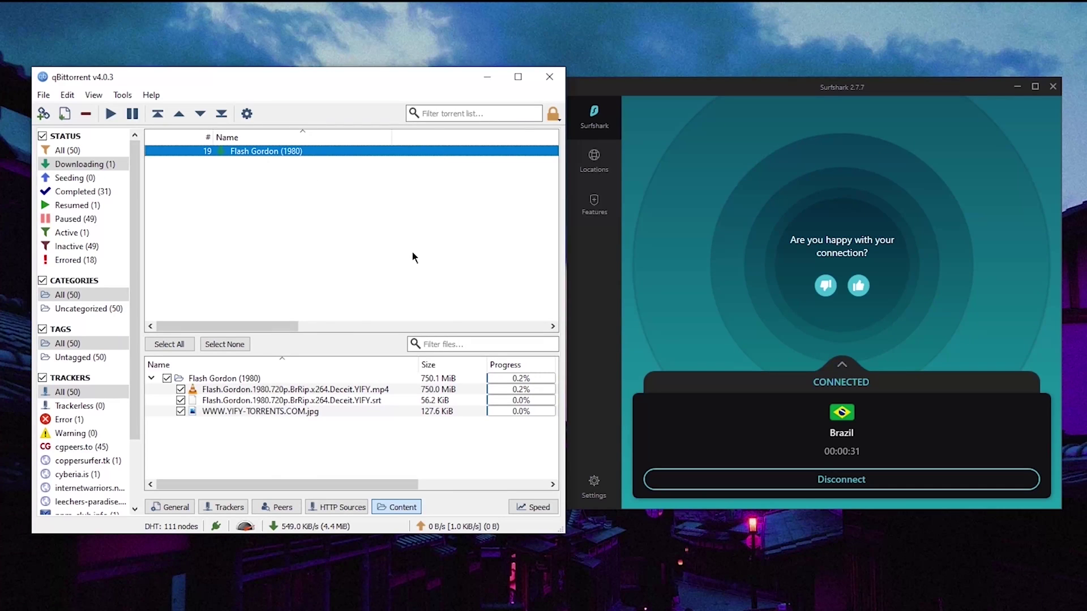
pyautogui.click(412, 253)
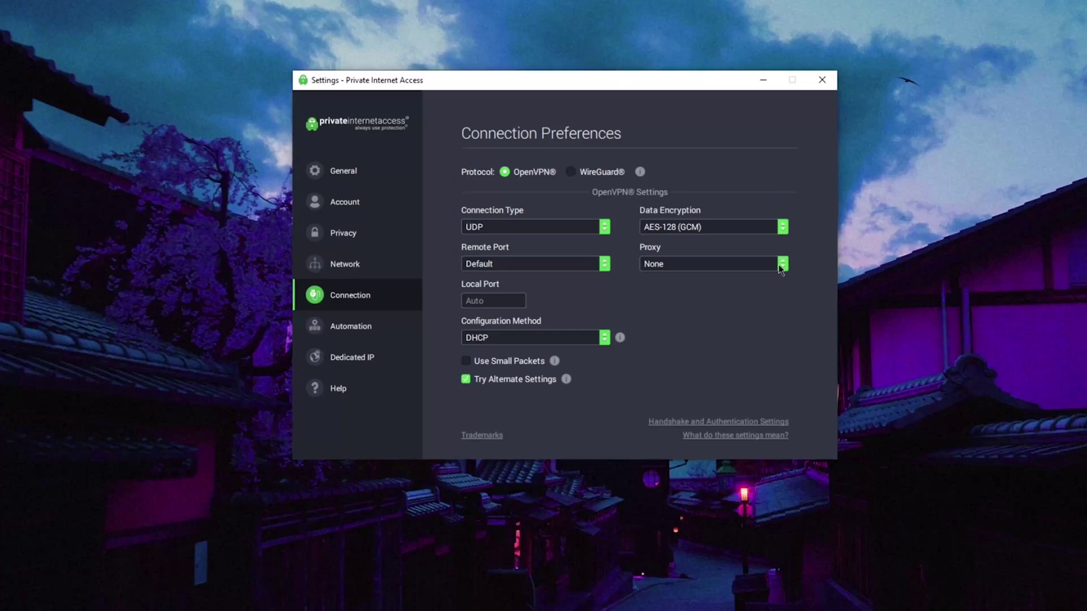
pyautogui.click(779, 263)
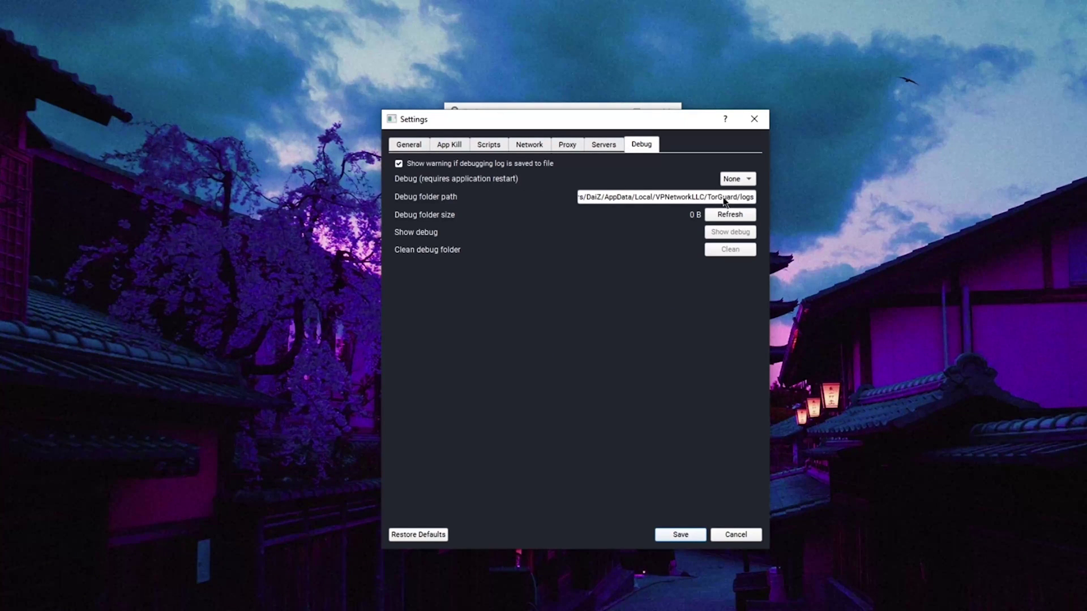
pyautogui.click(743, 184)
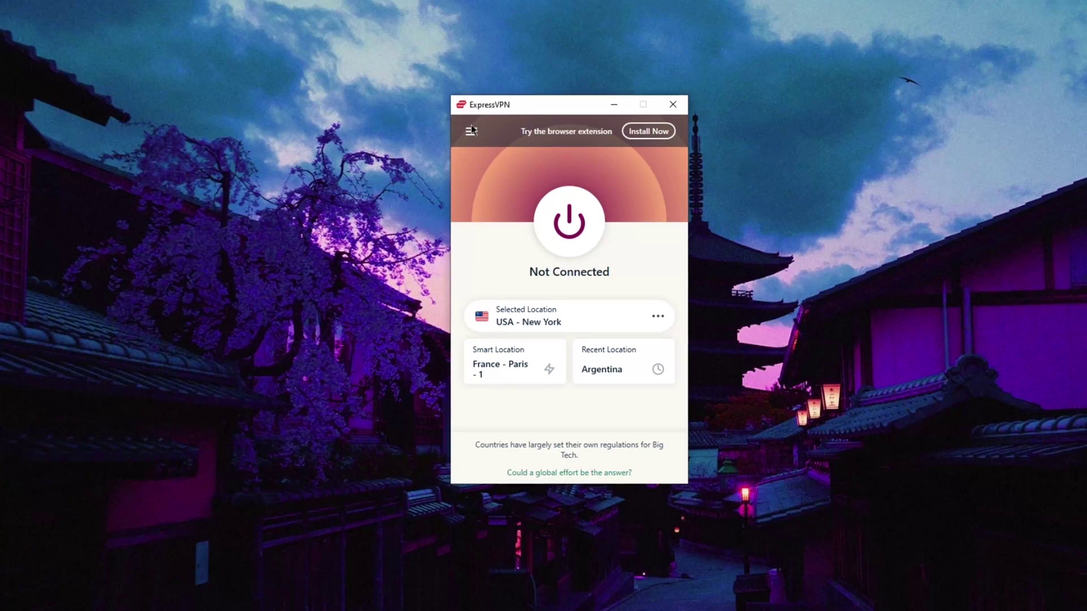
# Step: Open ExpressVPN's VPN Locations list and run ipconfig in Command Prompt
pyautogui.click(471, 132)
pyautogui.click(517, 156)
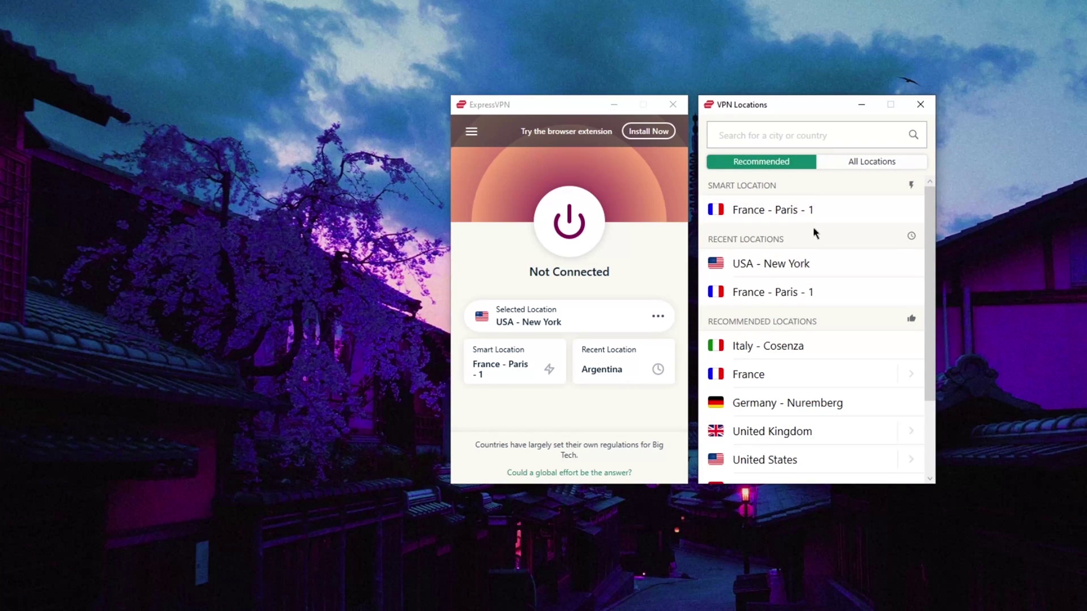
pyautogui.scroll(-2, 815, 238)
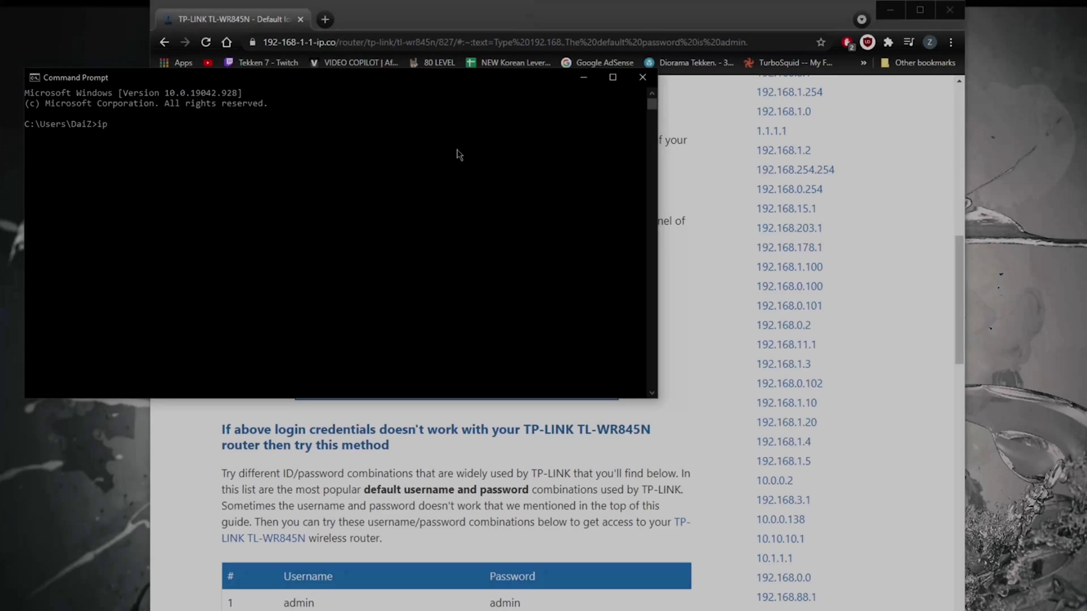
pyautogui.write('config')
pyautogui.press('Return')
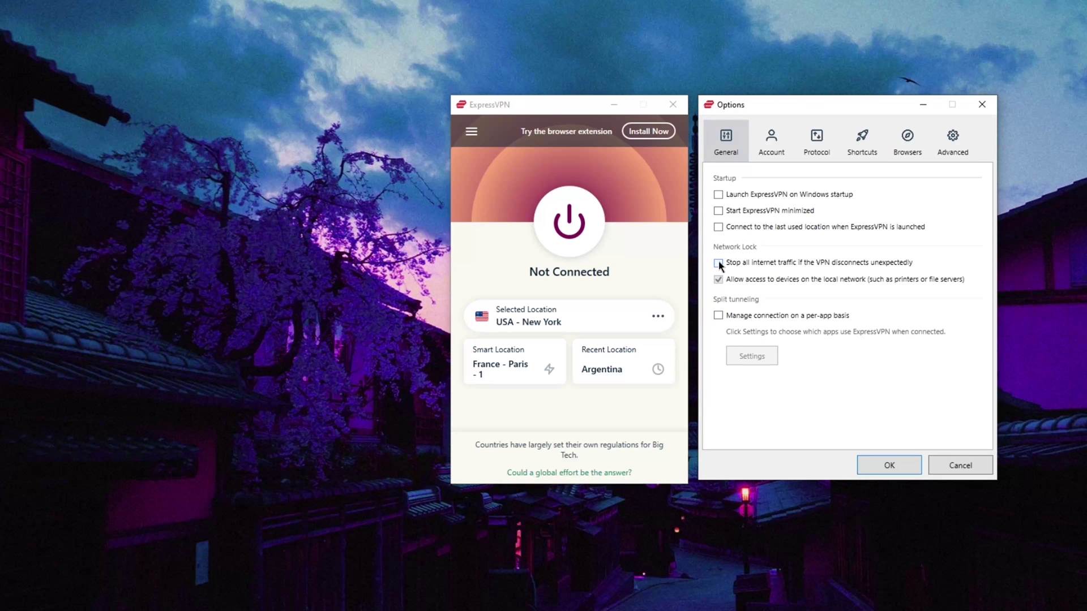
# Step: Browse the ExpressVPN Options General, Protocol and Advanced tabs
pyautogui.click(799, 148)
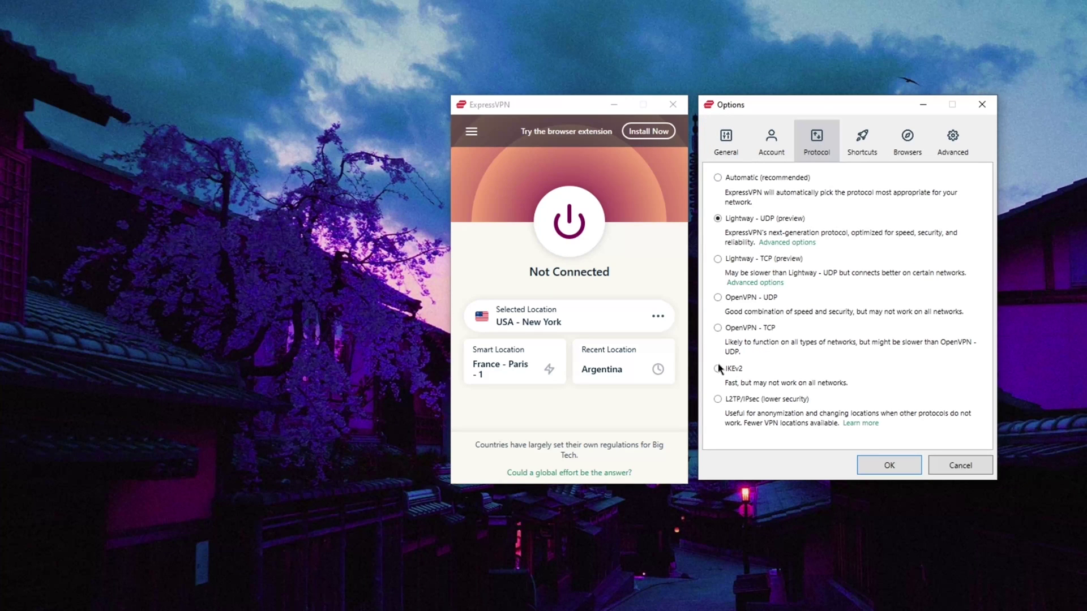
pyautogui.click(952, 145)
pyautogui.click(726, 141)
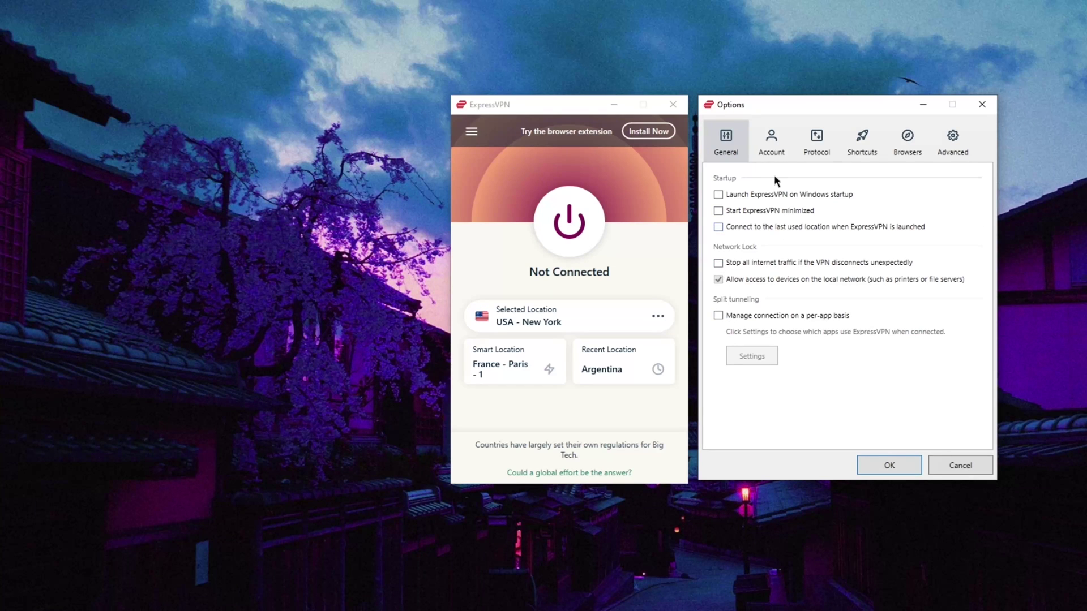
pyautogui.click(813, 152)
# Step: Try per-app split tunneling's modes and app picker, then cancel and turn it back off
pyautogui.click(726, 141)
pyautogui.click(745, 355)
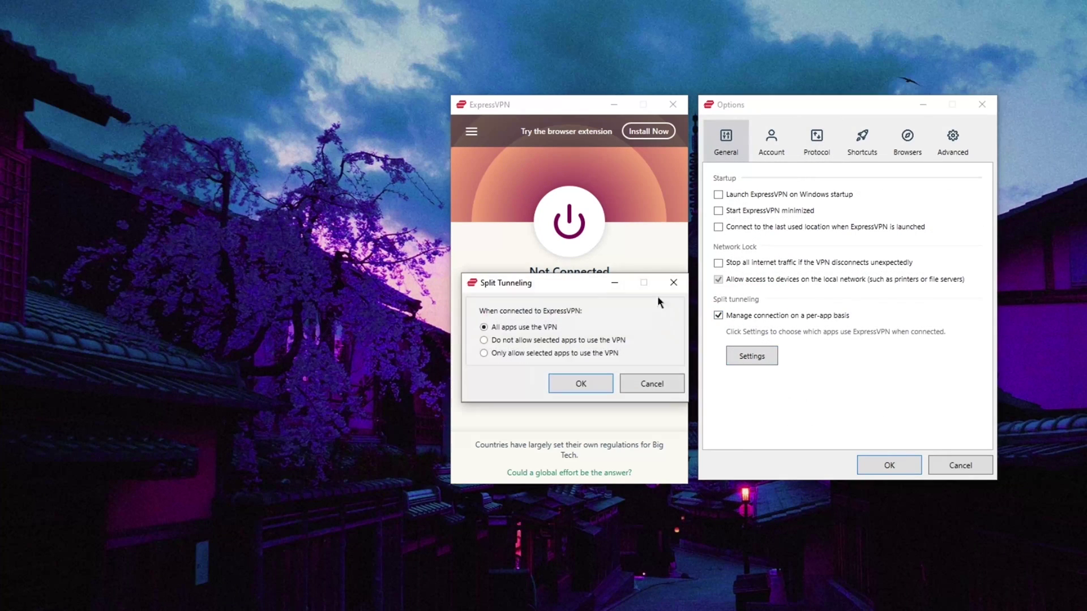
pyautogui.click(485, 340)
pyautogui.click(484, 354)
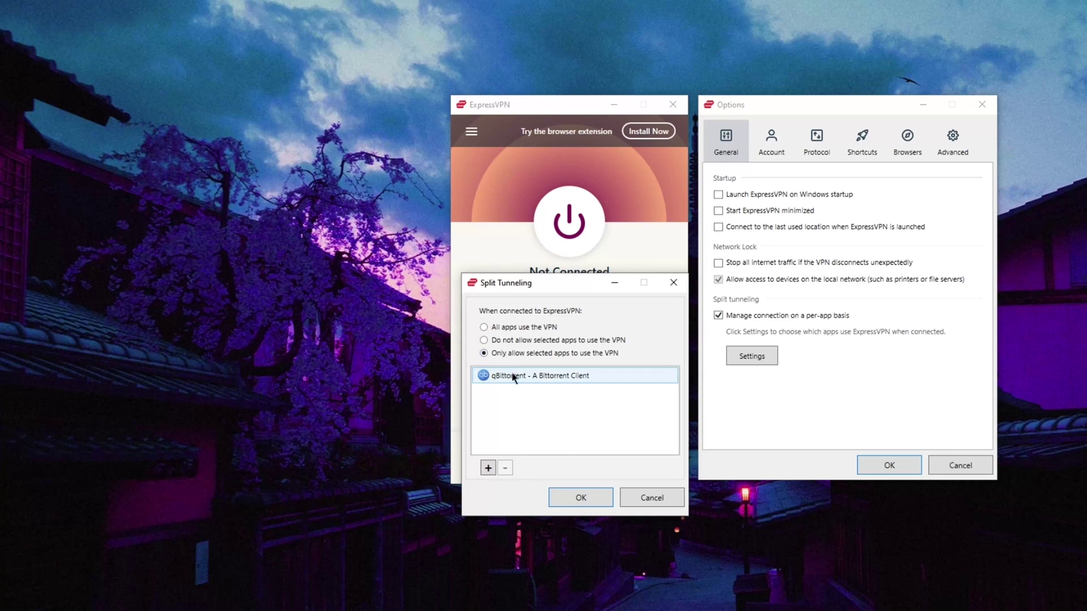
pyautogui.click(488, 467)
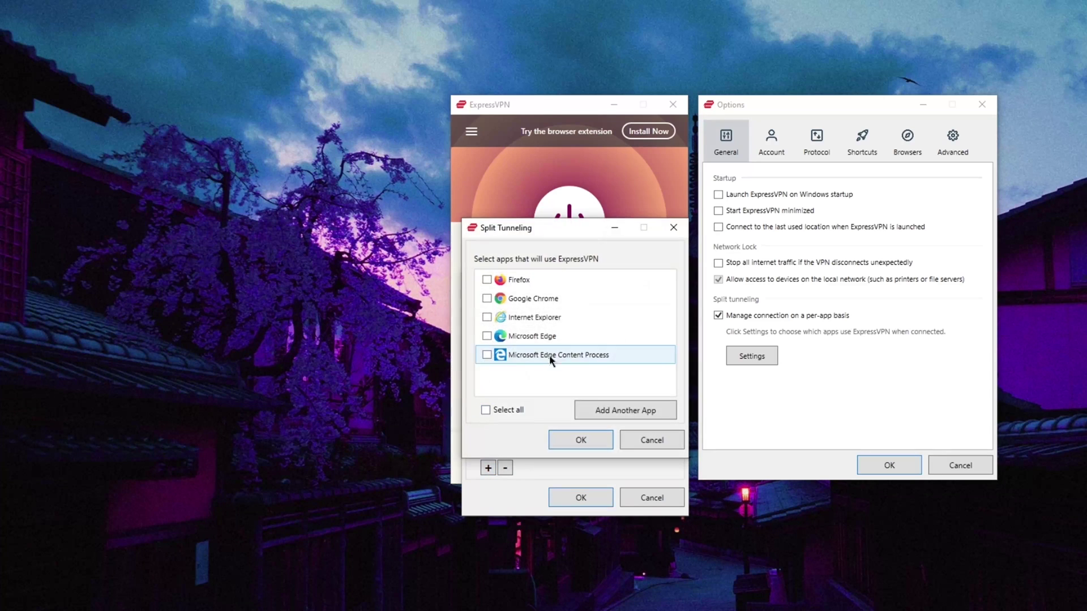
pyautogui.click(646, 439)
pyautogui.click(484, 340)
pyautogui.click(488, 468)
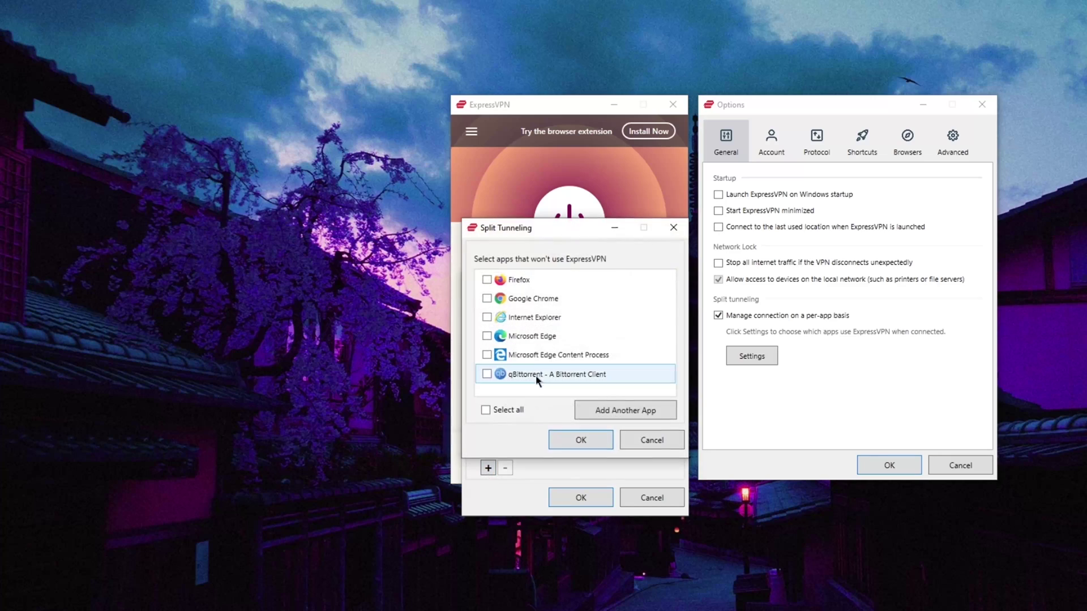
pyautogui.click(650, 439)
pyautogui.click(652, 498)
pyautogui.click(718, 315)
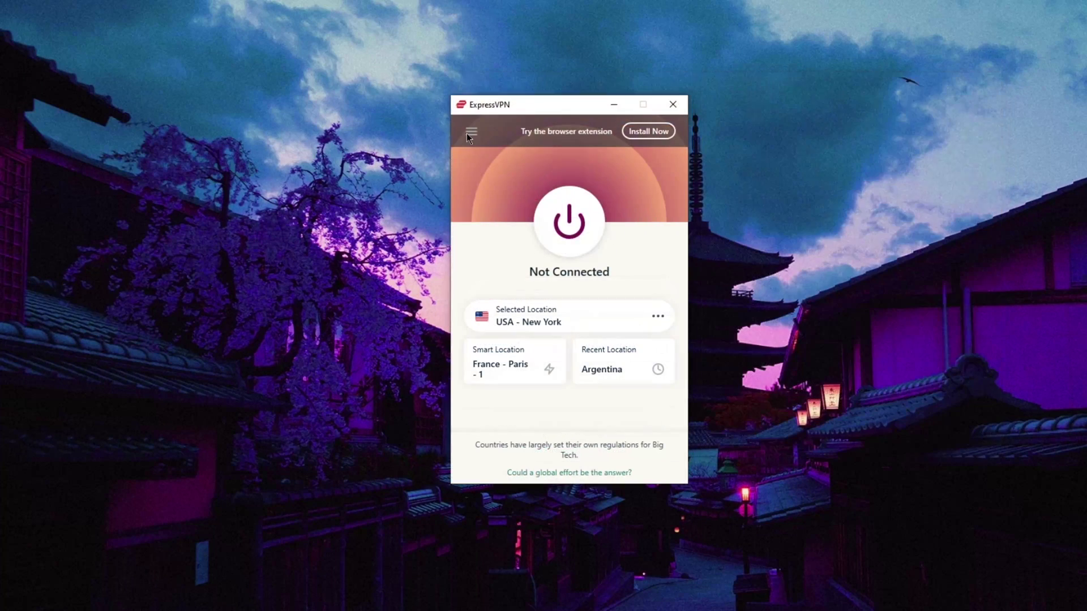
# Step: Reopen Options on the Protocol page, showing Lightway - UDP selected
pyautogui.click(471, 132)
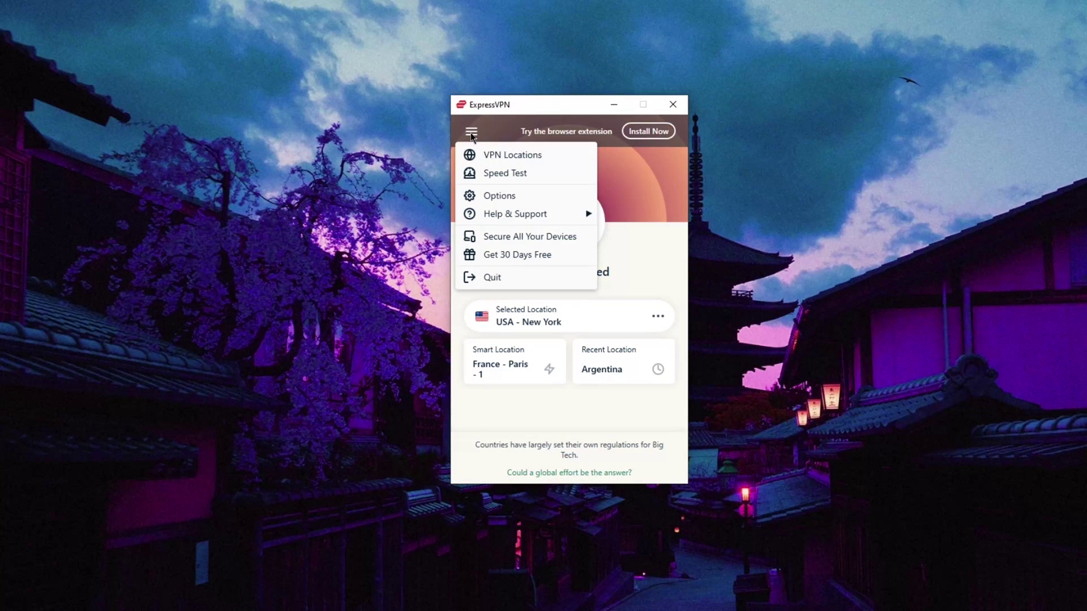
pyautogui.click(504, 197)
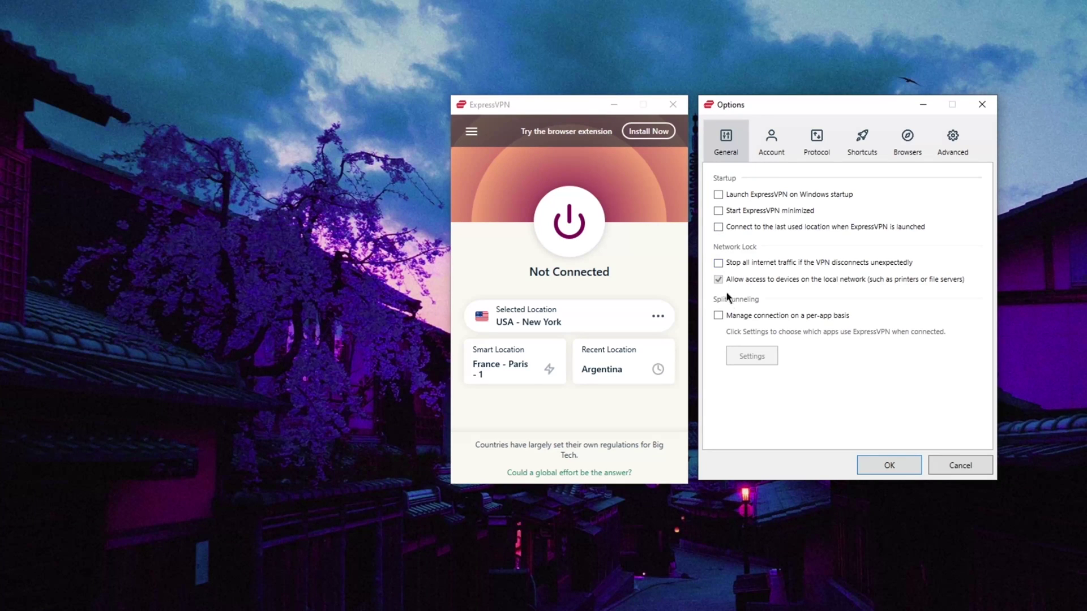
pyautogui.click(819, 146)
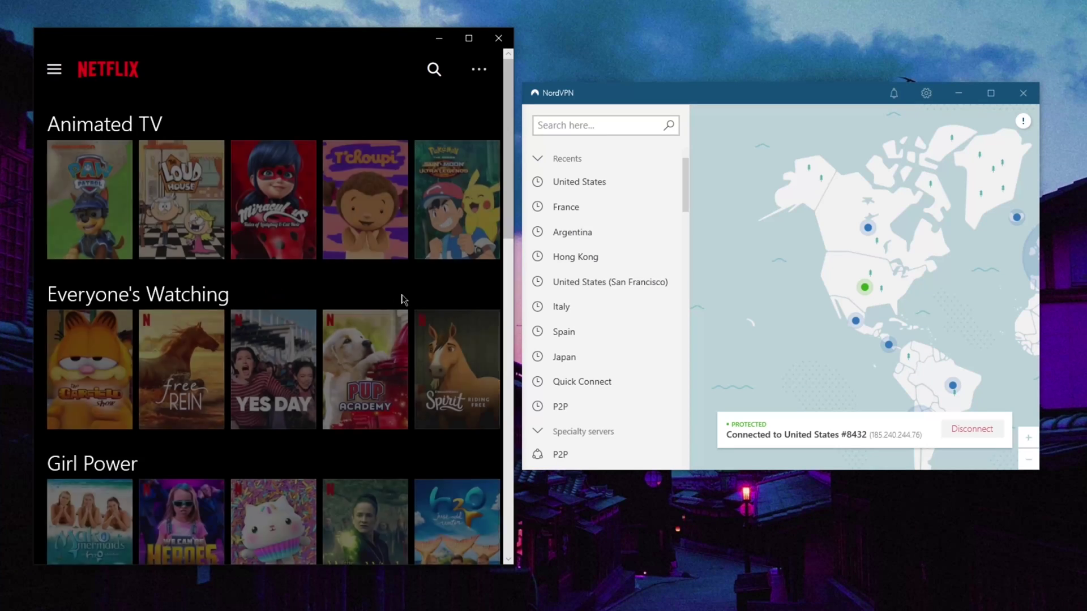
# Step: Switch the Auto-connect VPN protocol dropdown from OpenVPN (UDP) to NordLynx
pyautogui.scroll(-3, 406, 297)
pyautogui.scroll(-5, 408, 299)
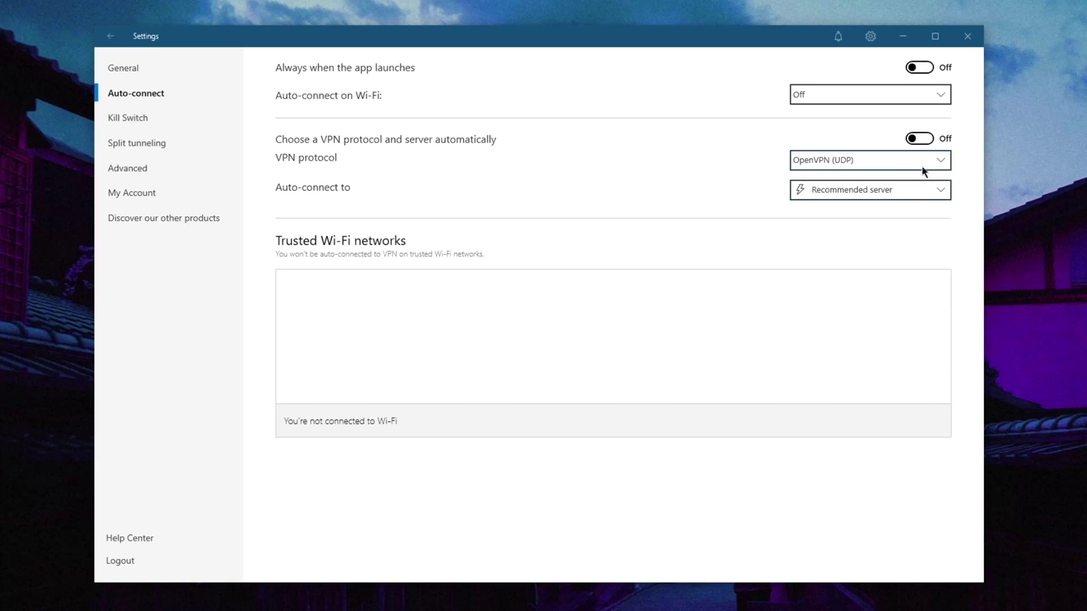
pyautogui.click(937, 163)
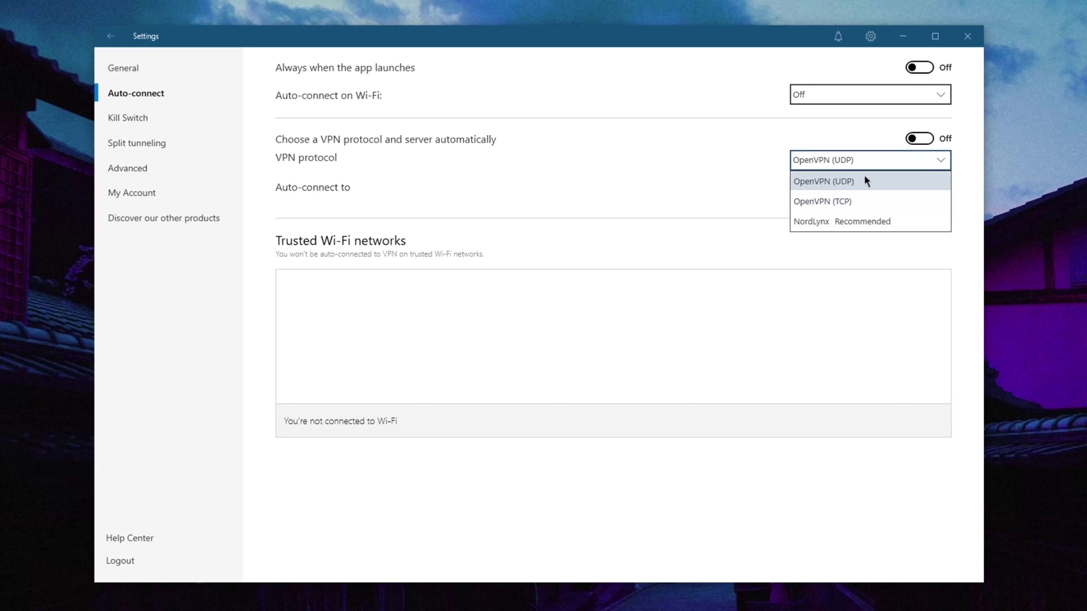
pyautogui.click(875, 219)
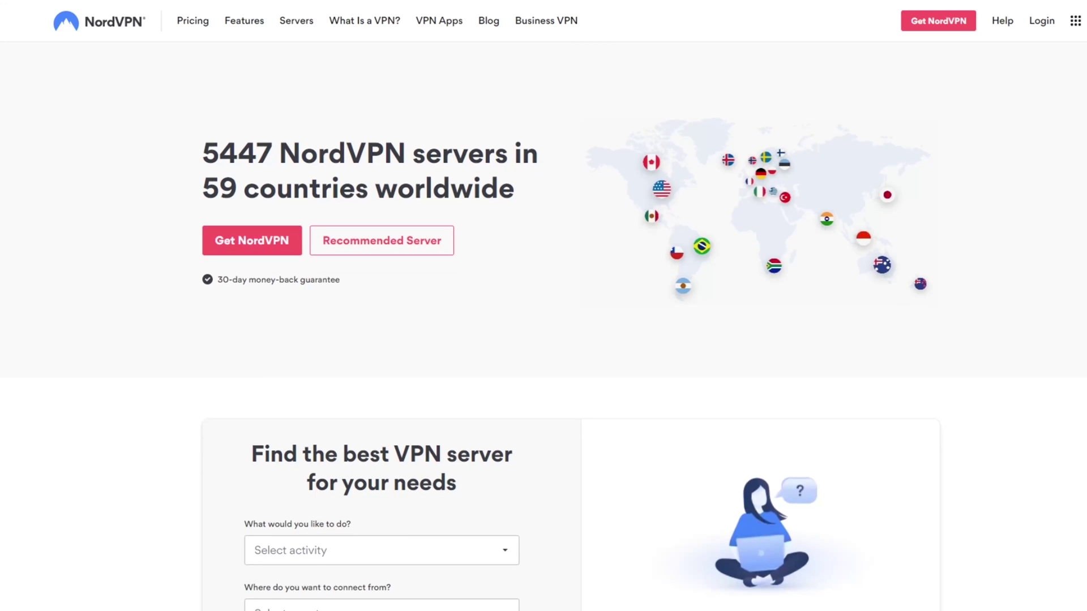
pyautogui.scroll(-1, 566, 368)
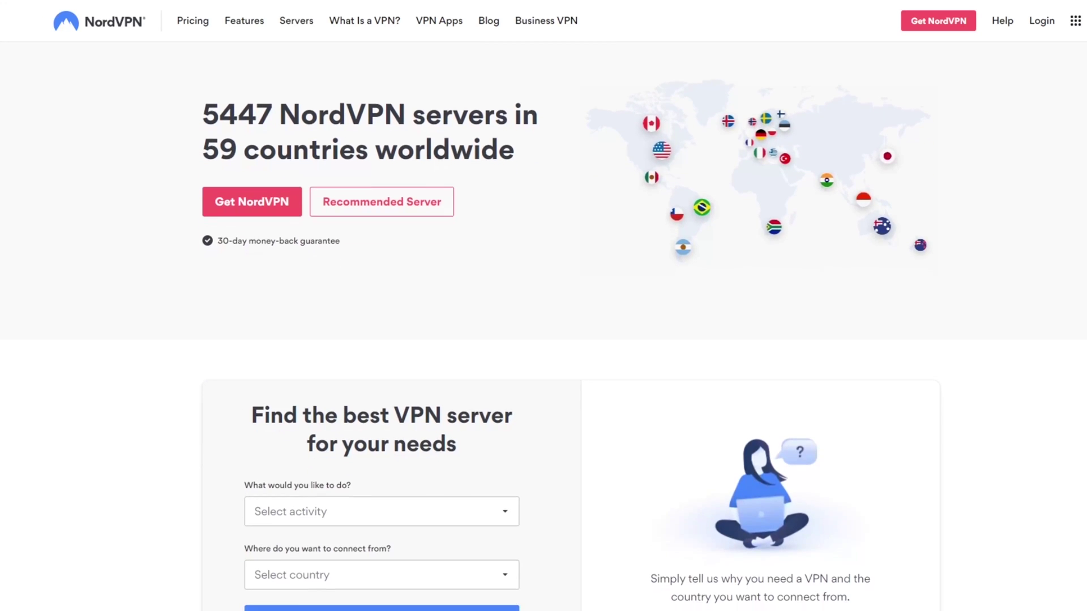
# Step: Scroll through the NordVPN servers page and the 'One NordVPN account secures 6 devices' page
pyautogui.scroll(-1, 543, 340)
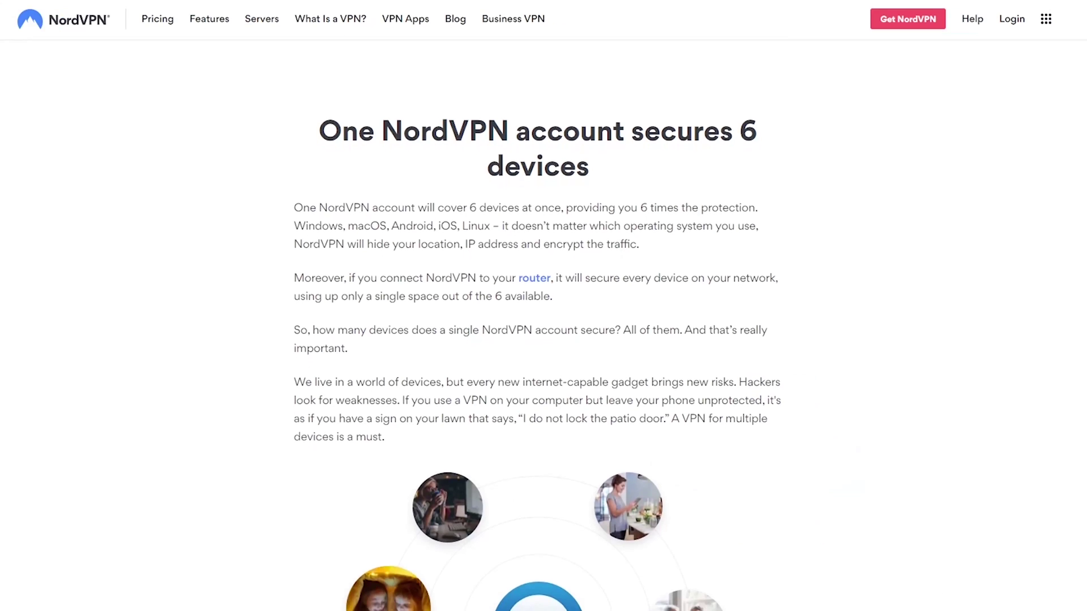
pyautogui.scroll(-1, 544, 340)
pyautogui.scroll(-2, 543, 339)
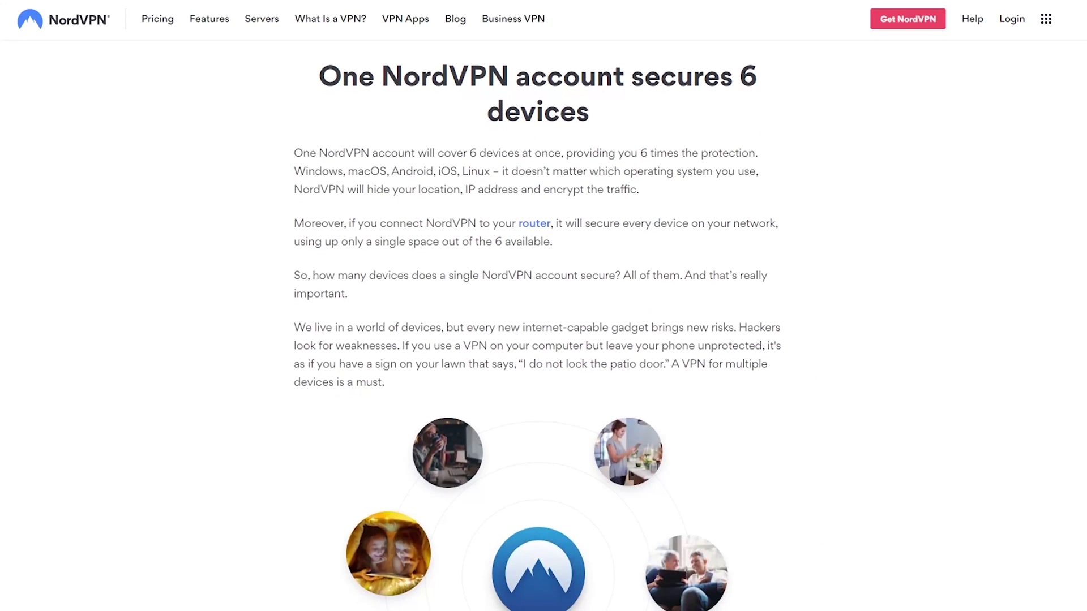
pyautogui.scroll(-2, 543, 340)
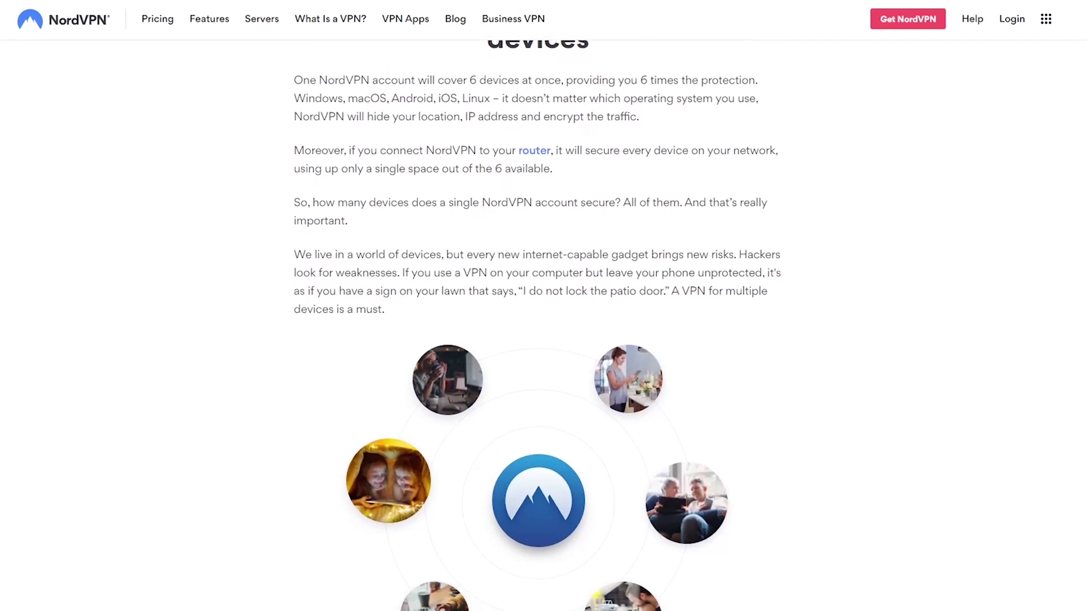
pyautogui.scroll(-2, 543, 339)
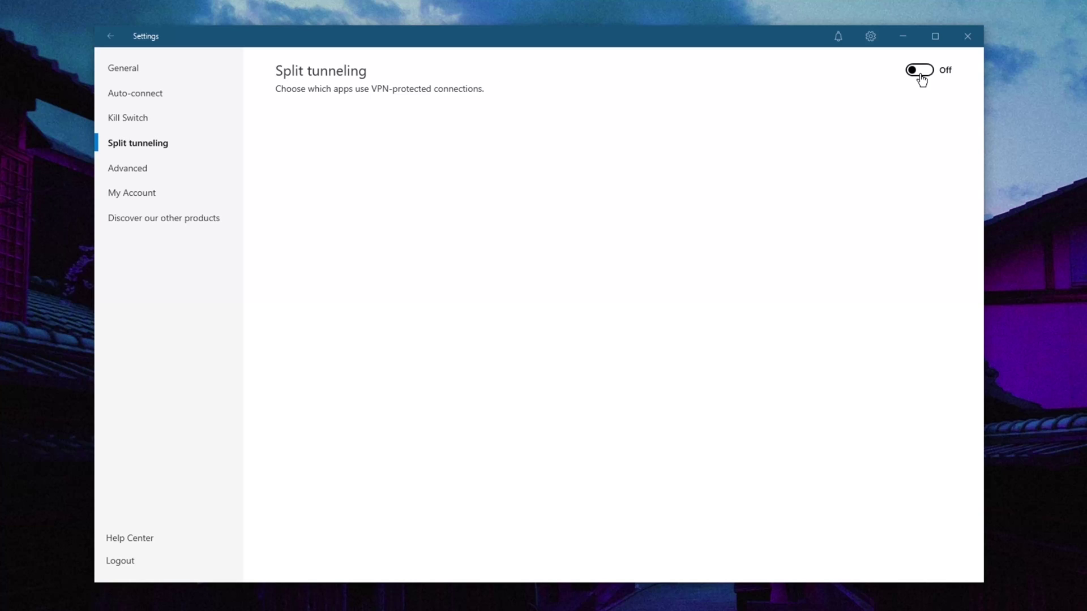
# Step: Switch on NordVPN split tunneling, then view the Auto-connect page's VPN protocol list
pyautogui.click(920, 70)
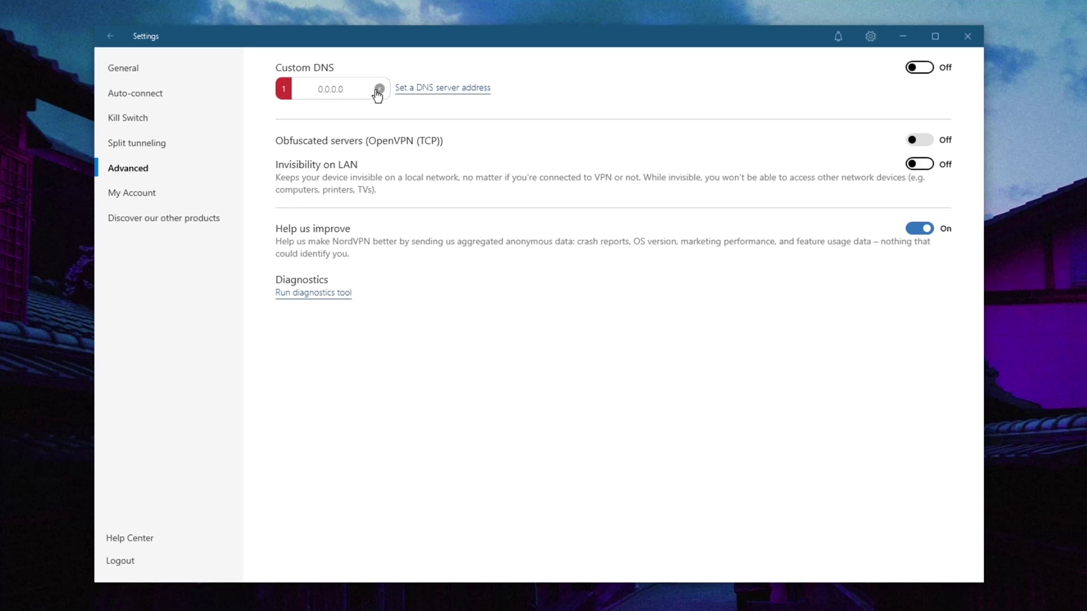
pyautogui.click(181, 98)
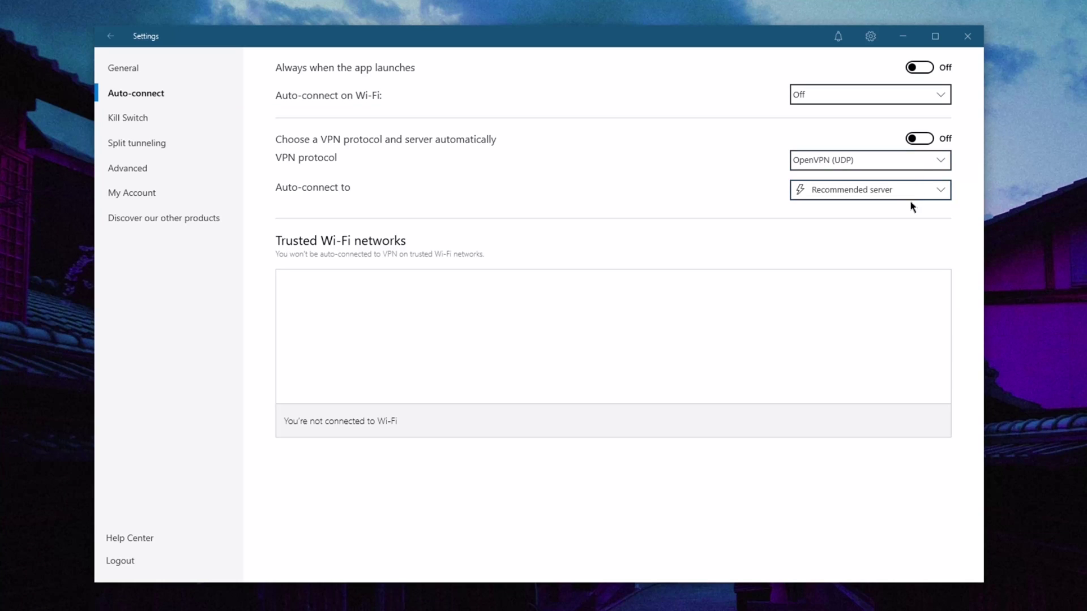
pyautogui.click(935, 160)
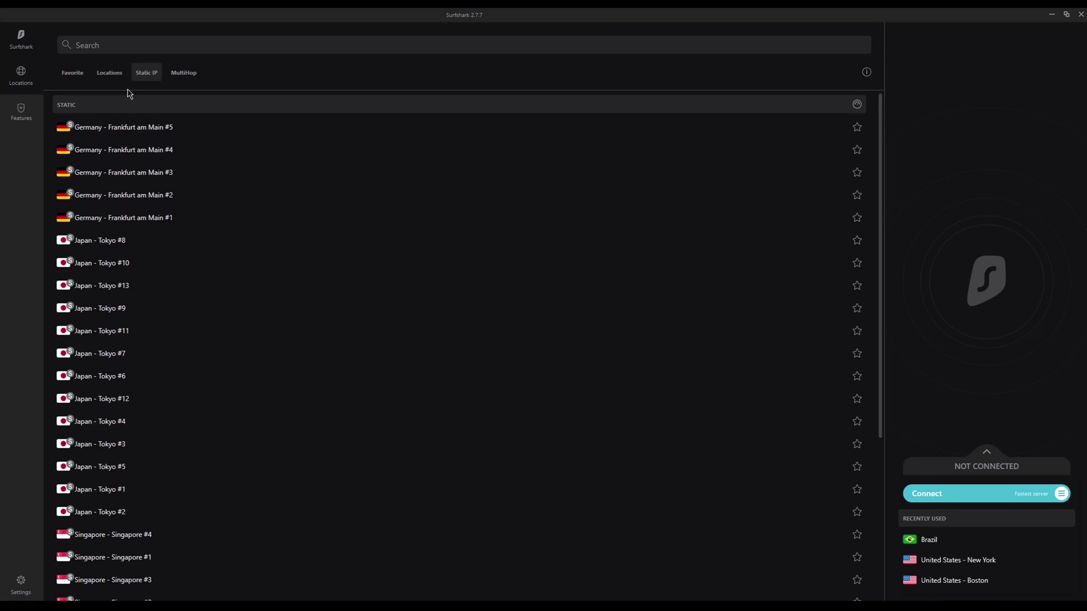
# Step: Browse Surfshark's MultiHop list, toggle Whitelister's bypass option, and check the Protocol choices
pyautogui.click(182, 72)
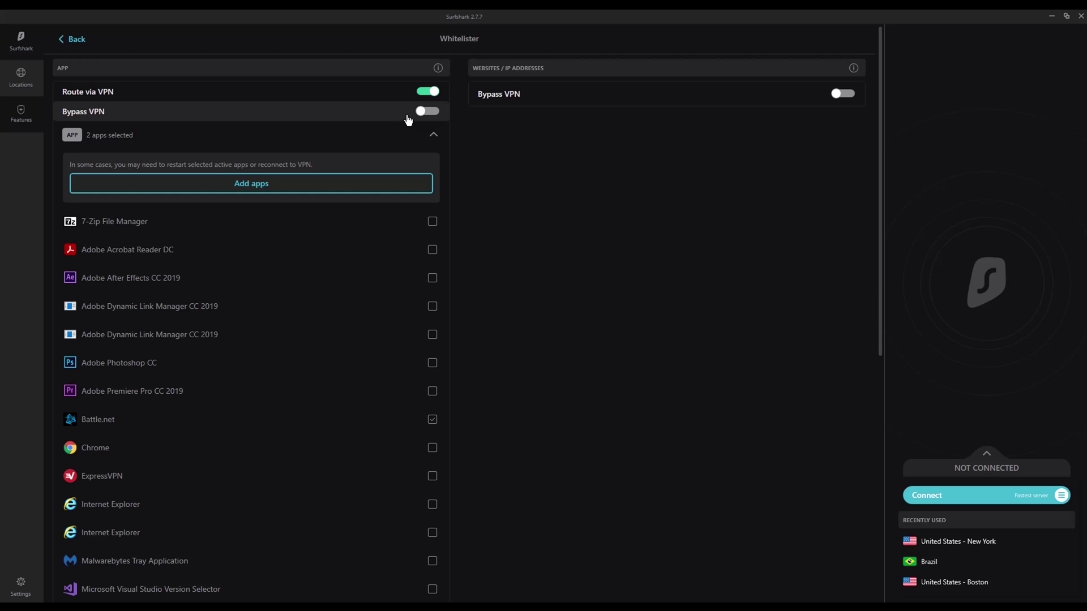
pyautogui.click(427, 111)
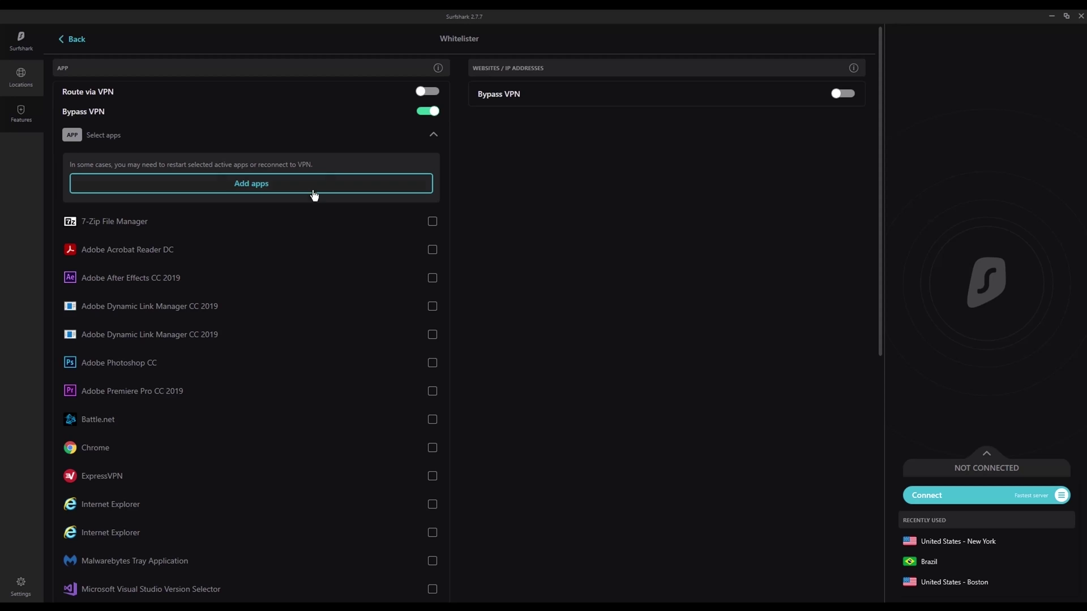
pyautogui.scroll(-2, 270, 320)
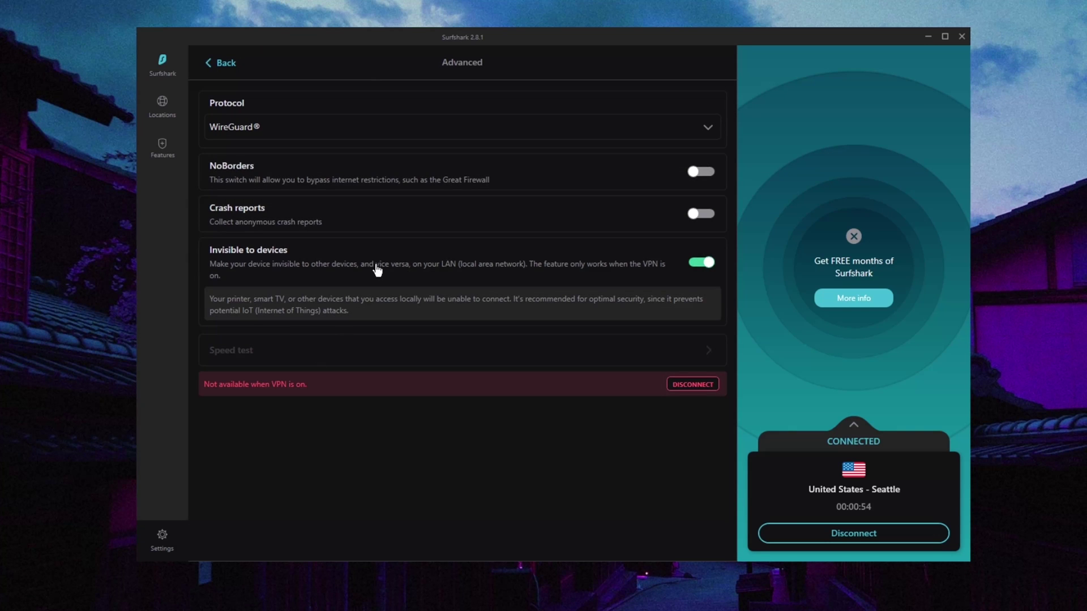
pyautogui.click(280, 127)
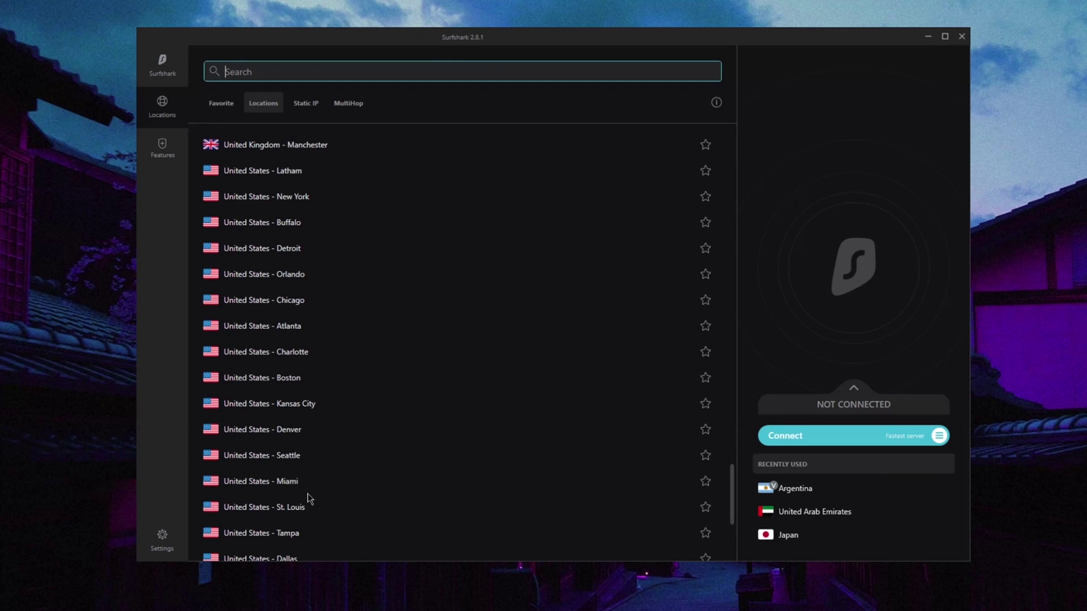
# Step: Connect to United States - Seattle and set Whitelister back to Route via VPN
pyautogui.click(294, 453)
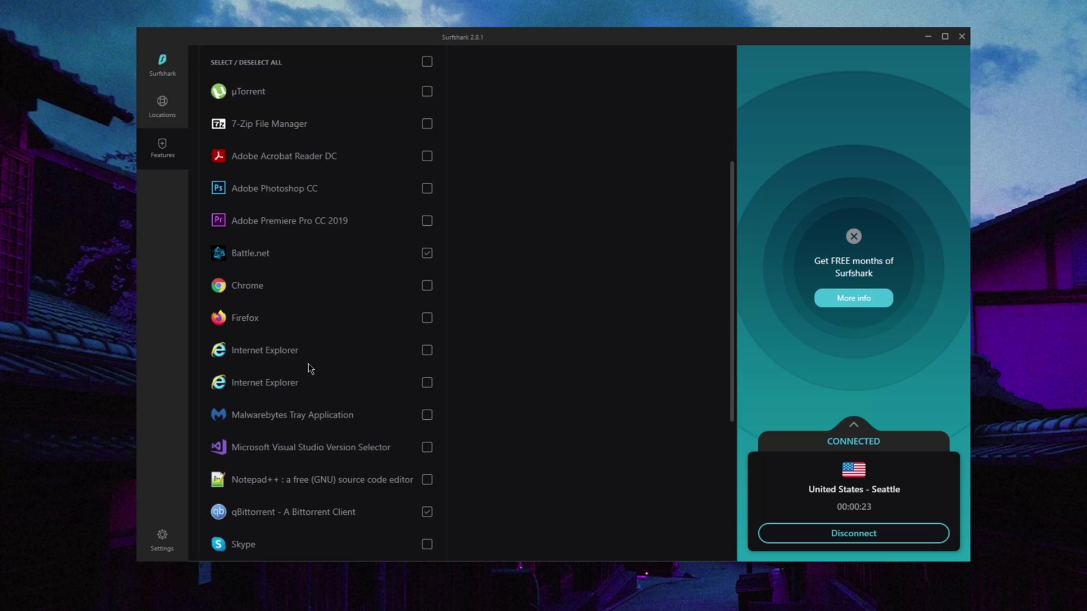
pyautogui.scroll(4, 309, 368)
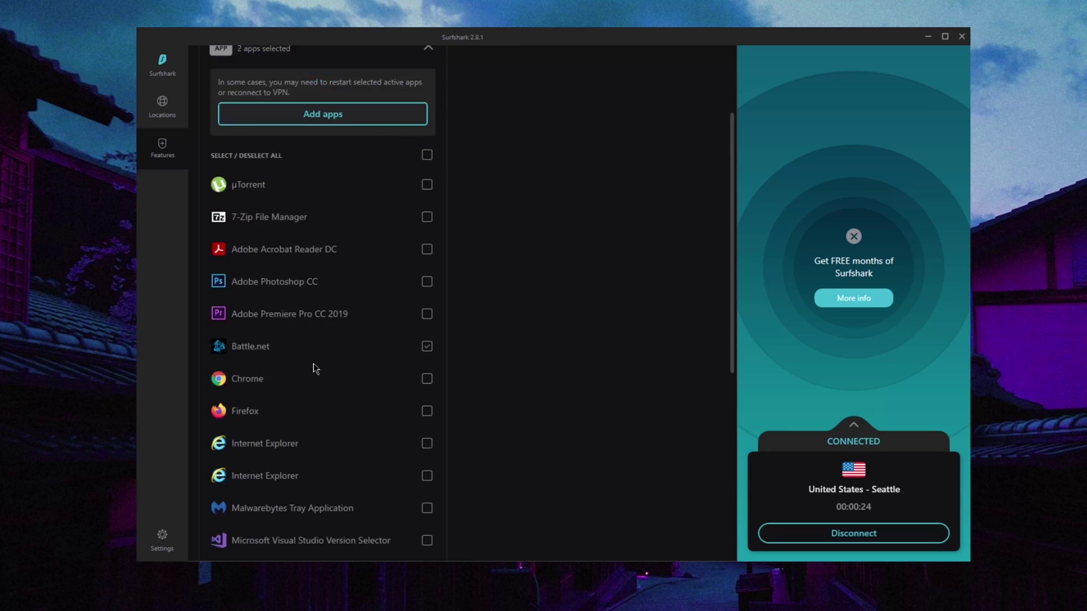
pyautogui.scroll(-1, 331, 343)
pyautogui.scroll(-7, 331, 343)
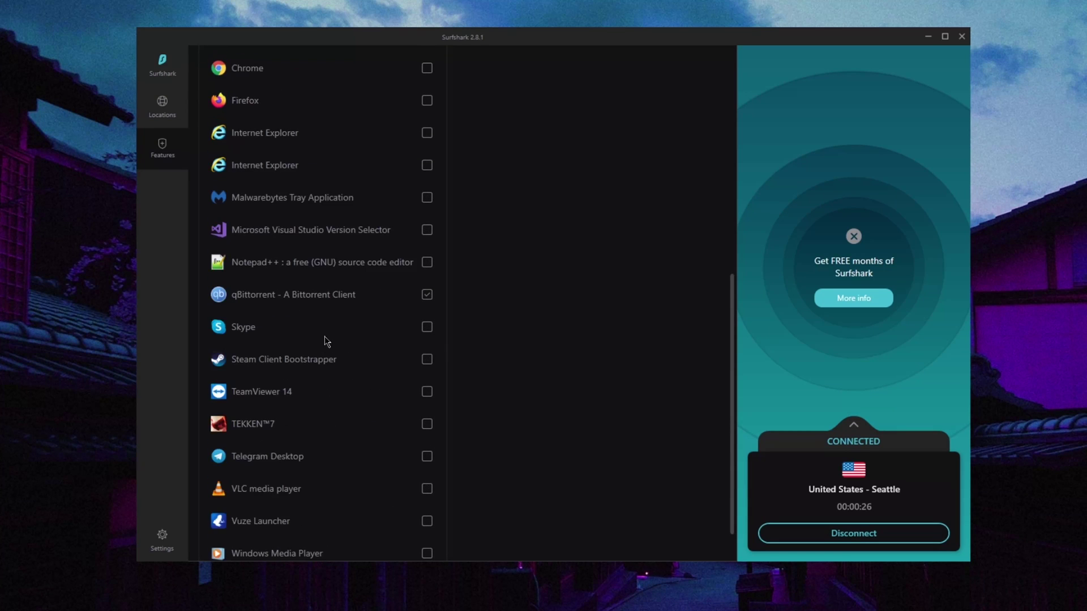
pyautogui.scroll(3, 325, 337)
pyautogui.scroll(6, 324, 337)
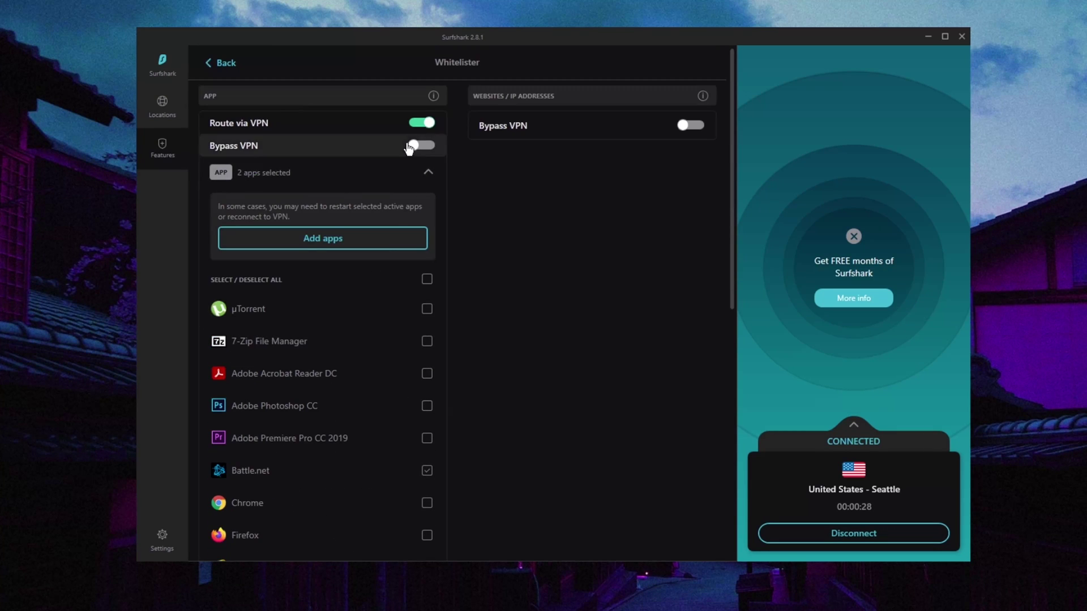
pyautogui.click(431, 125)
pyautogui.click(430, 125)
# Step: Turn Bypass VPN back on, then scroll Surfshark's Servers page and Features page to Unlimited devices
pyautogui.click(420, 149)
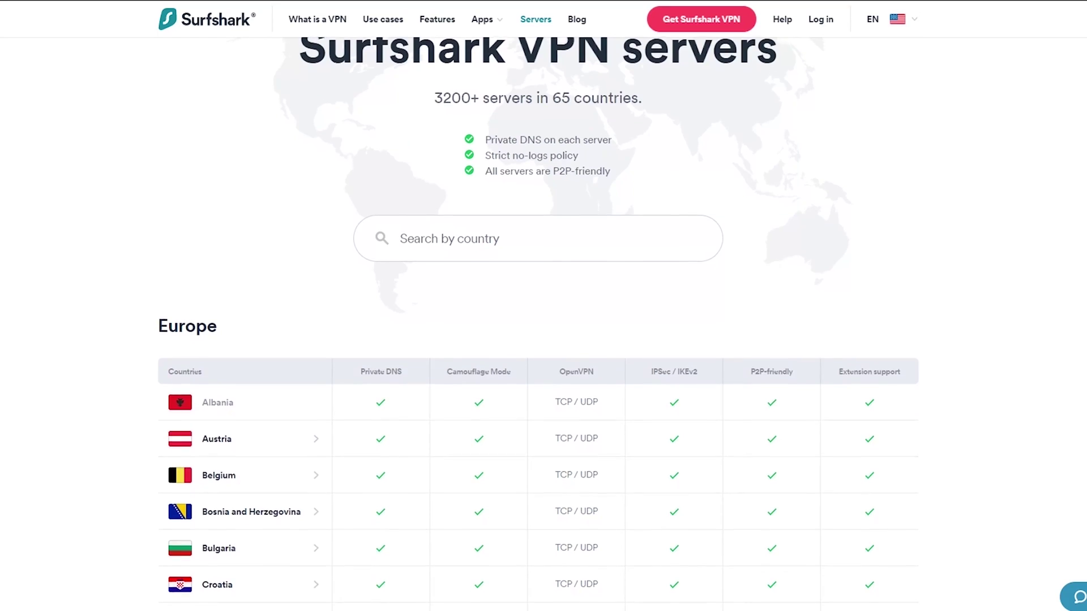
pyautogui.scroll(-1, 538, 340)
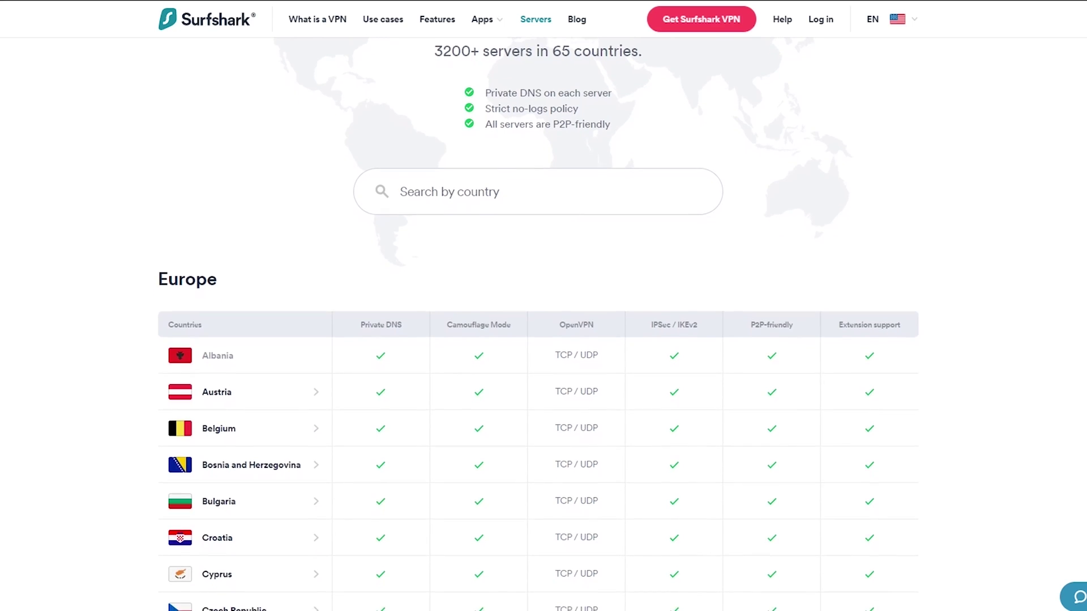
pyautogui.scroll(-1, 538, 340)
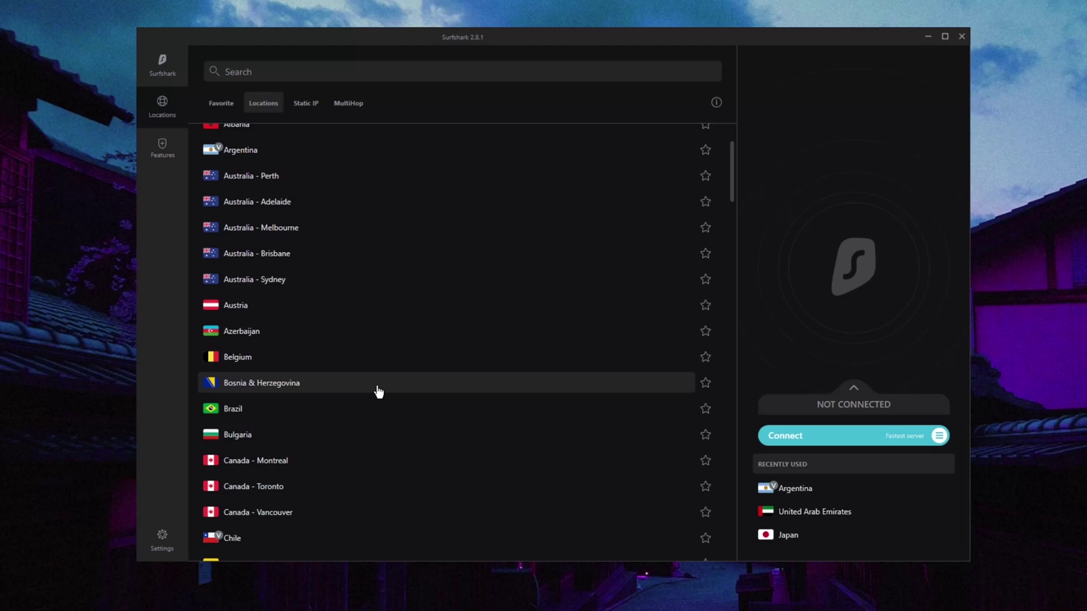
pyautogui.scroll(-3, 382, 391)
pyautogui.scroll(3, 381, 390)
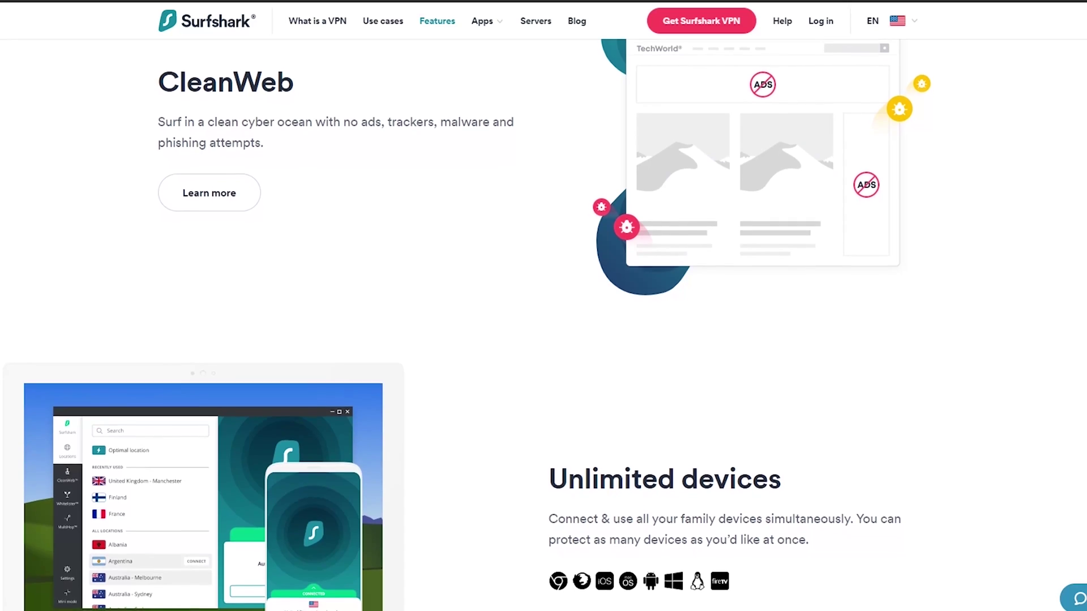
pyautogui.scroll(-1, 538, 340)
pyautogui.scroll(-1, 543, 340)
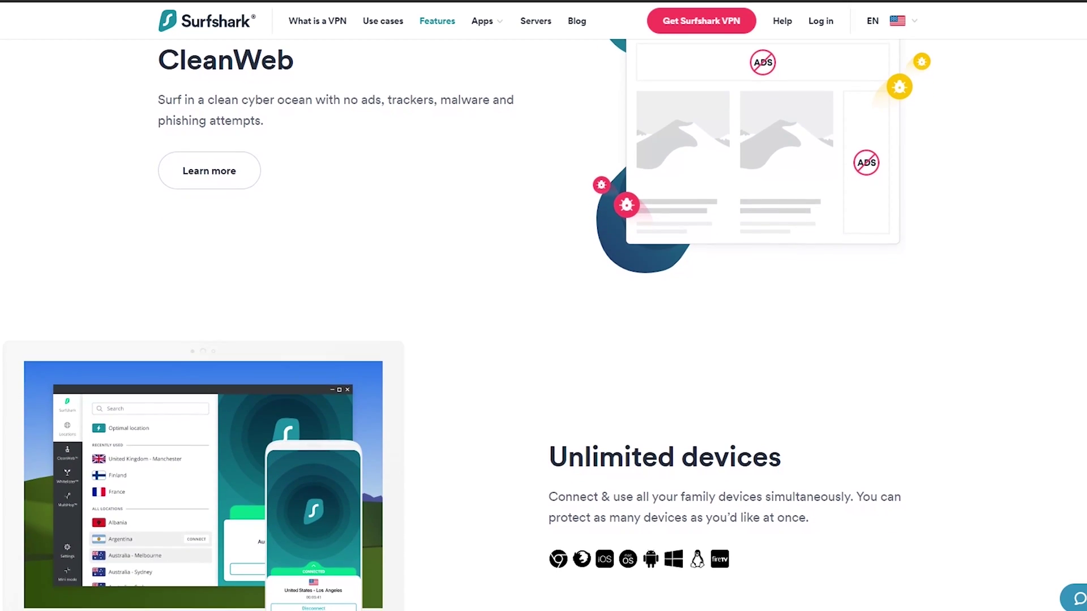
pyautogui.scroll(-1, 544, 339)
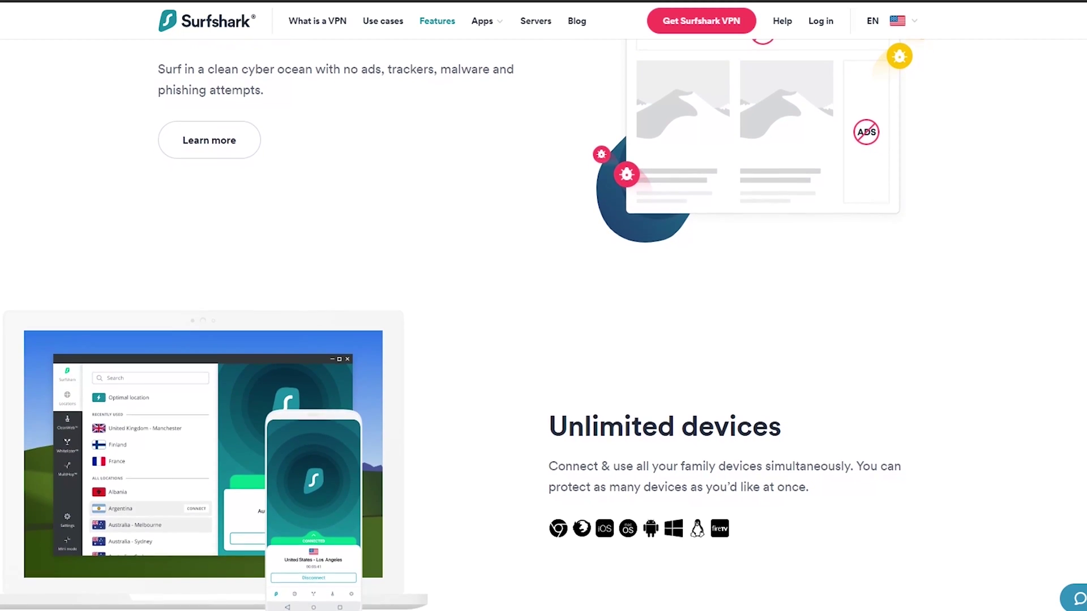
pyautogui.scroll(-1, 543, 339)
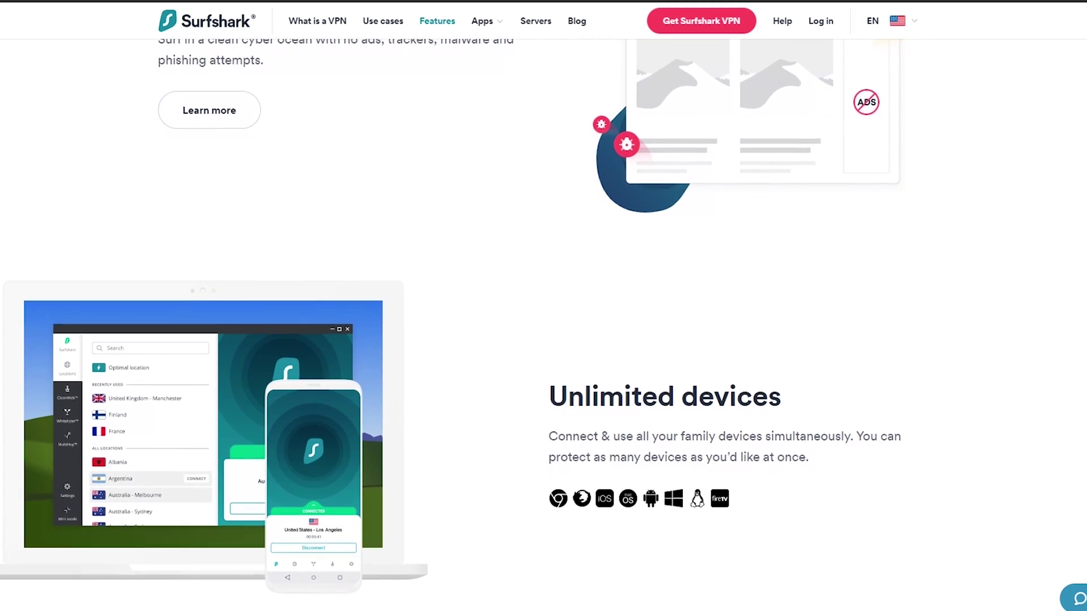
pyautogui.scroll(-1, 544, 340)
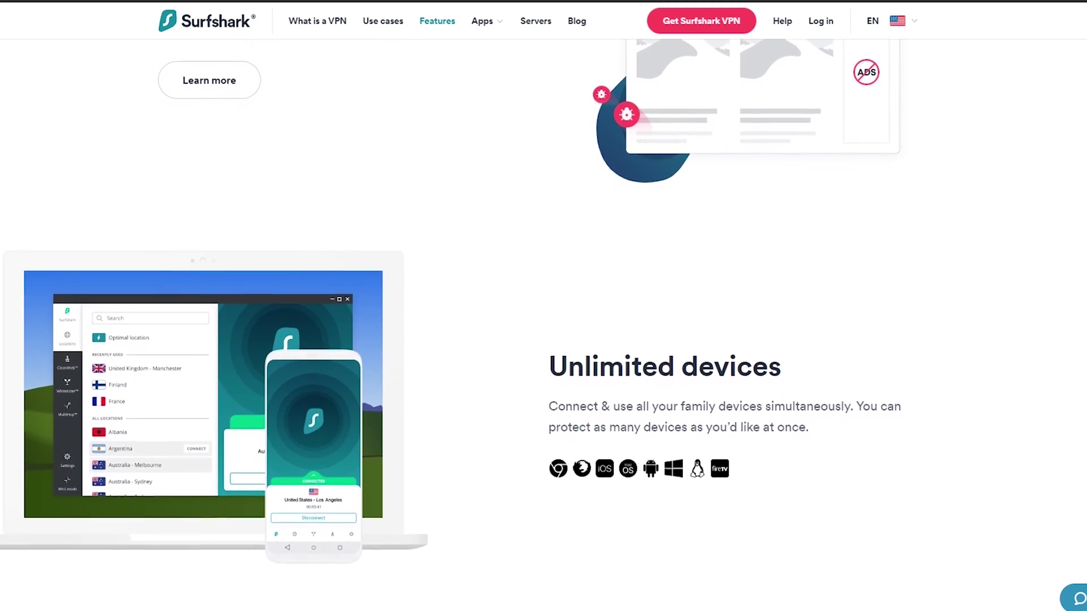
pyautogui.scroll(-1, 543, 340)
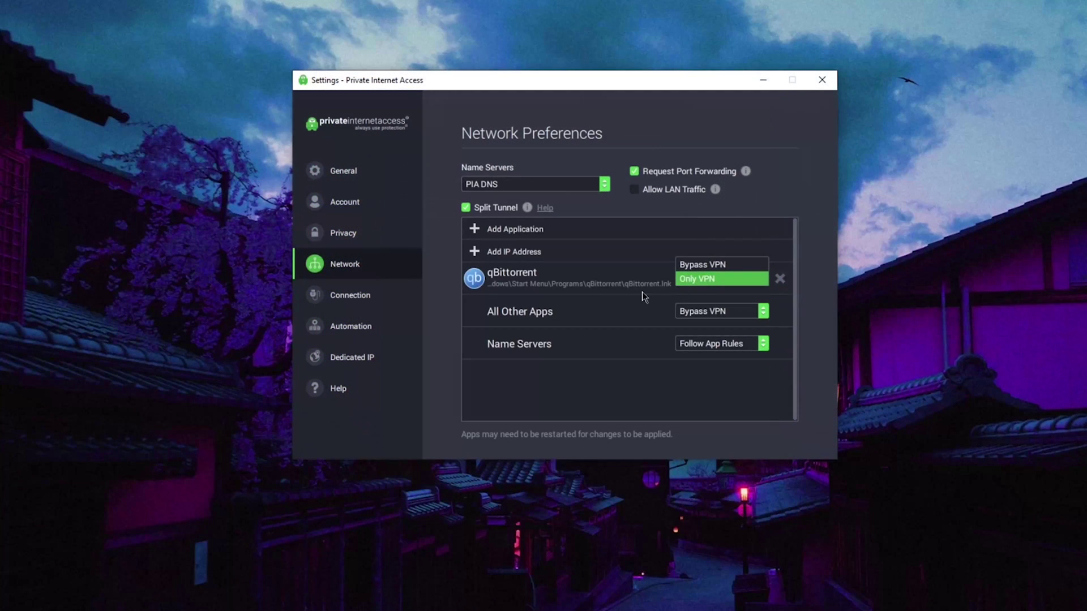
# Step: Expand the PIA window to show the JP Tokyo server, quick connect, usage and connection panels
pyautogui.click(645, 295)
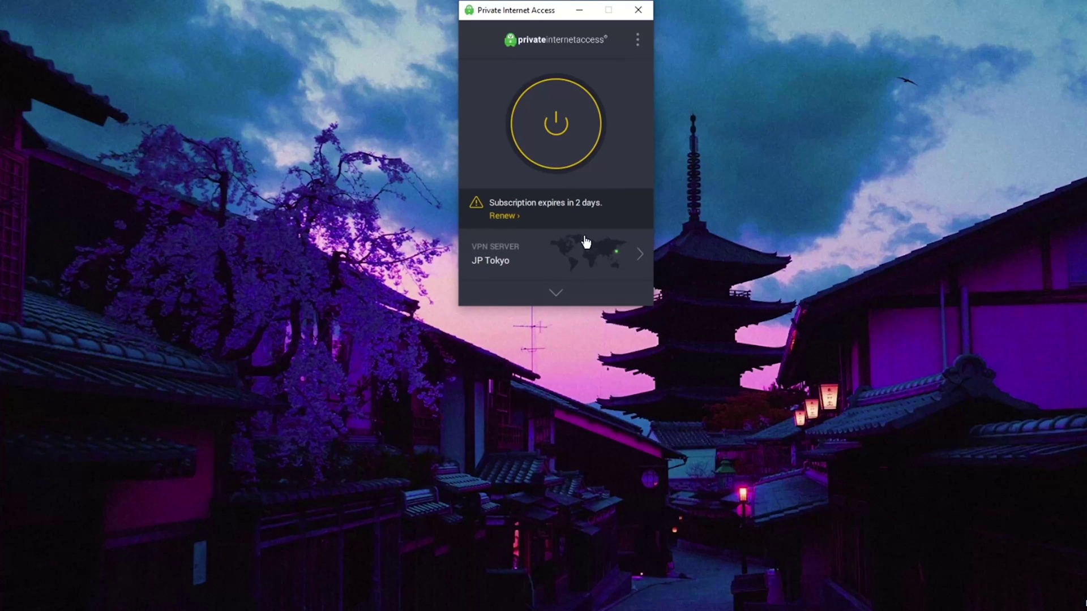
pyautogui.click(557, 293)
pyautogui.scroll(-3, 570, 293)
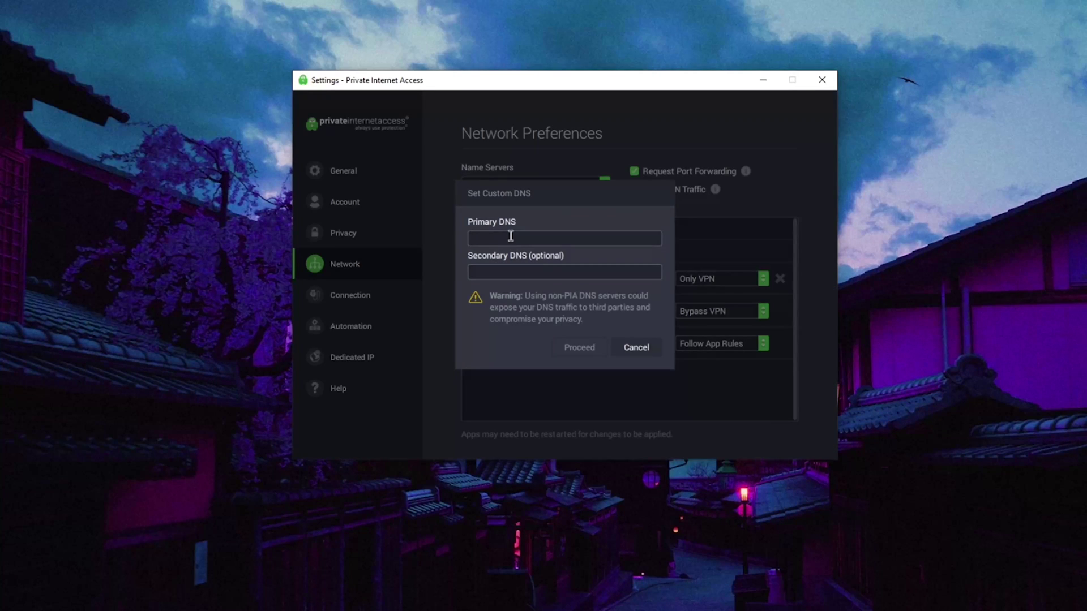
pyautogui.press('Escape')
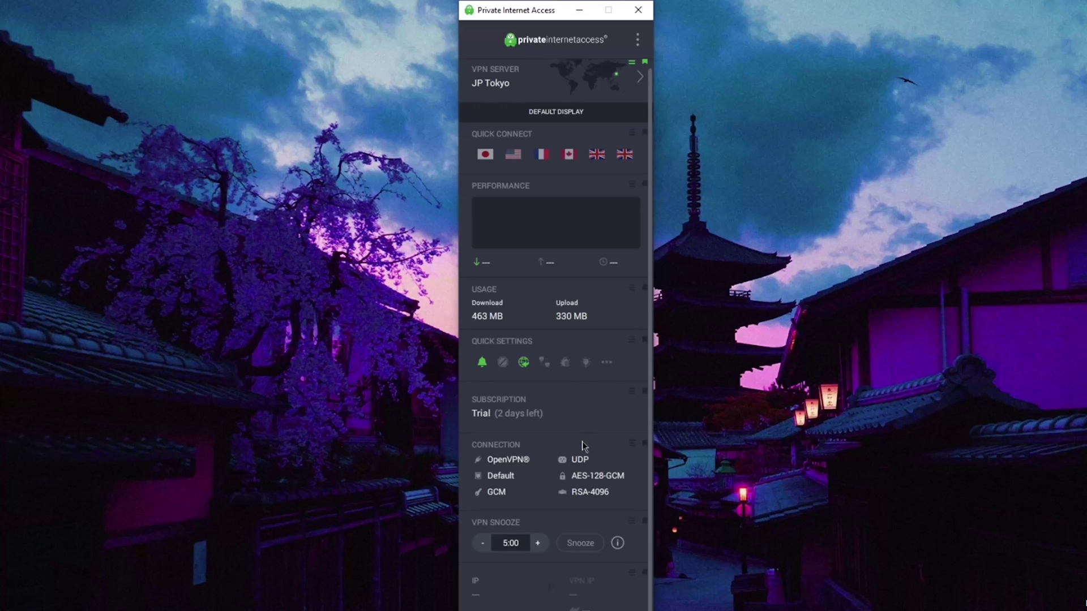
pyautogui.scroll(1, 568, 461)
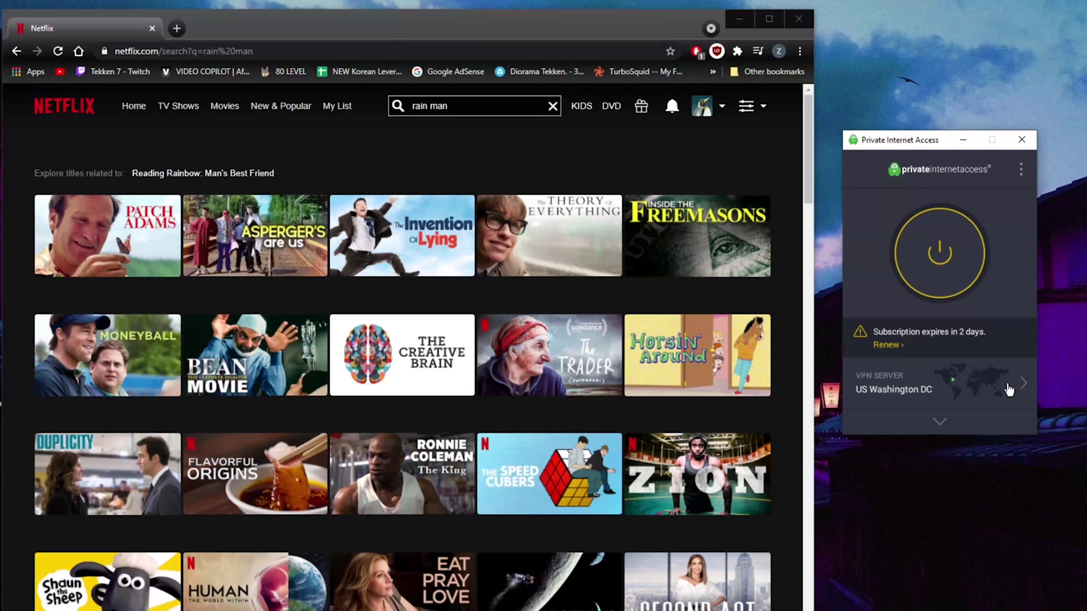
# Step: Pick US East from the PIA server list and try a Netflix title search
pyautogui.click(1010, 388)
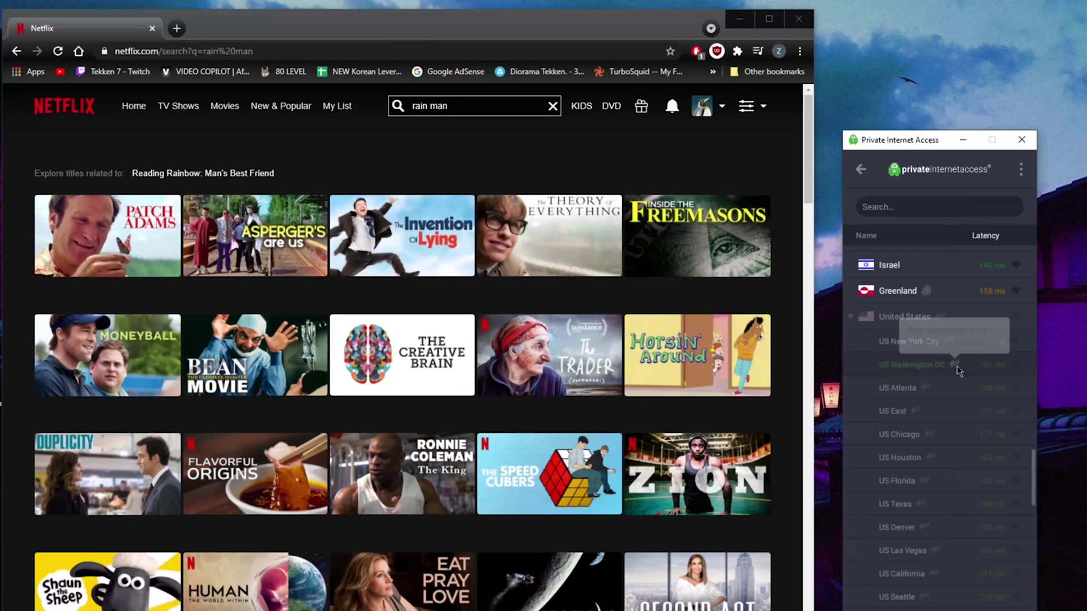
pyautogui.click(952, 416)
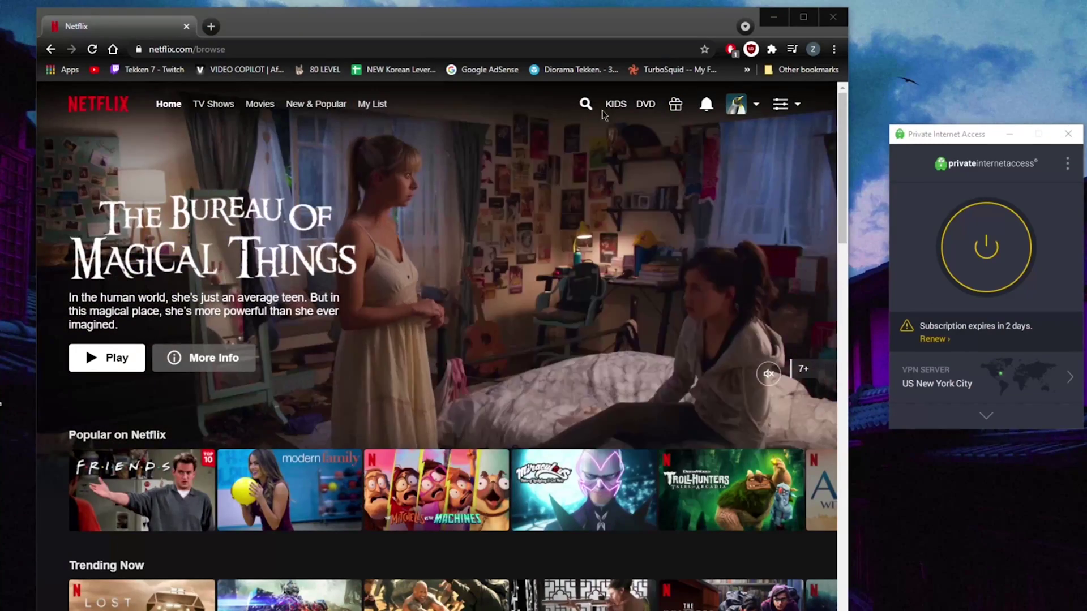
pyautogui.click(586, 104)
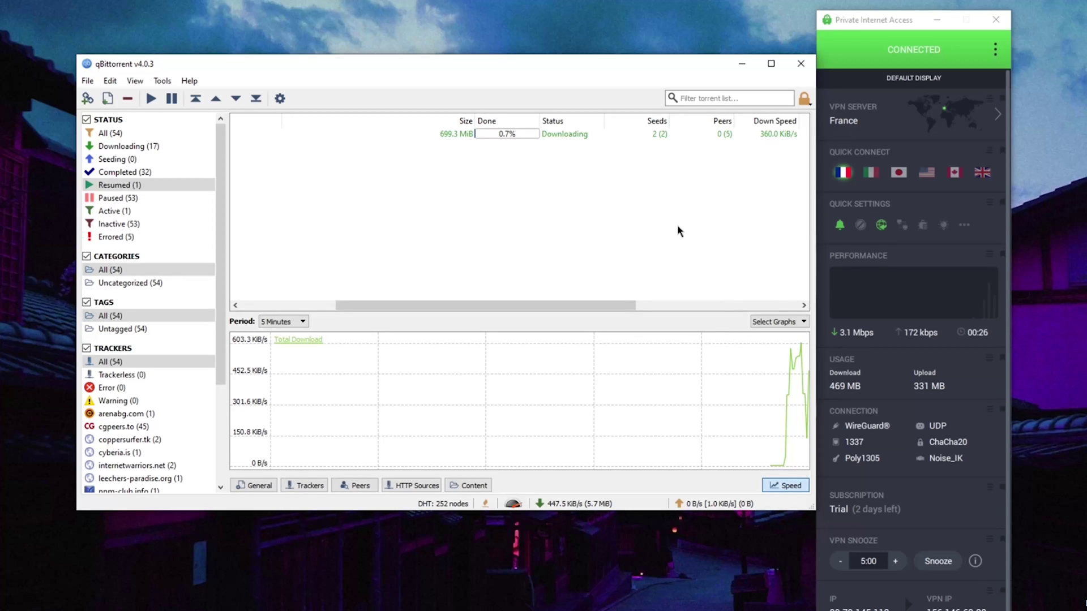
pyautogui.moveTo(580, 306)
pyautogui.mouseDown()
pyautogui.moveTo(440, 308)
pyautogui.moveTo(703, 296)
pyautogui.moveTo(595, 297)
pyautogui.mouseUp()
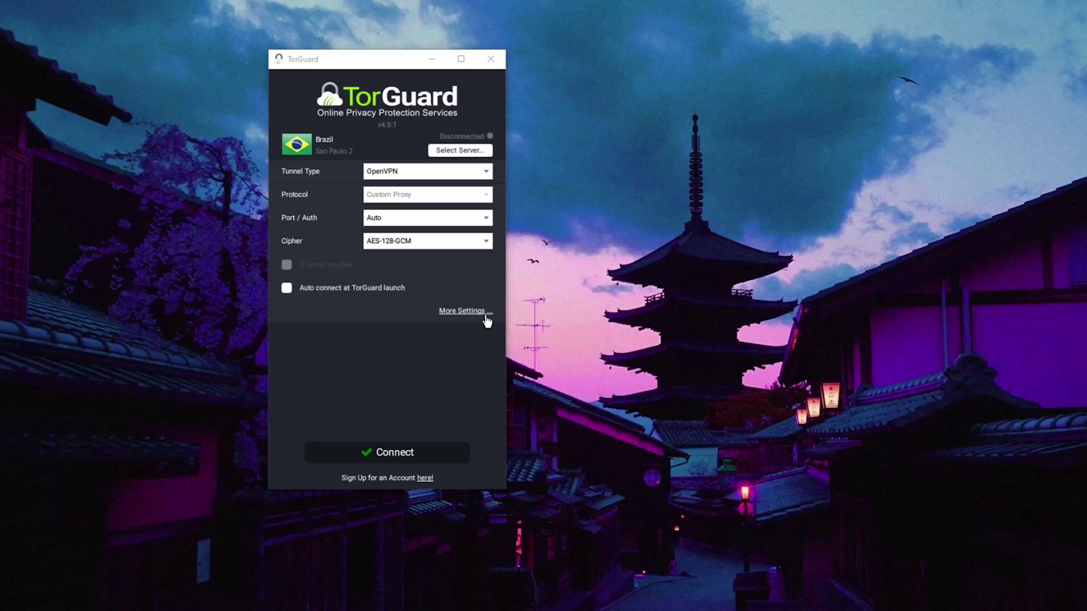
# Step: Browse TorGuard's App Kill, Scripts, Network, Proxy and Servers settings tabs and the port choices
pyautogui.click(465, 310)
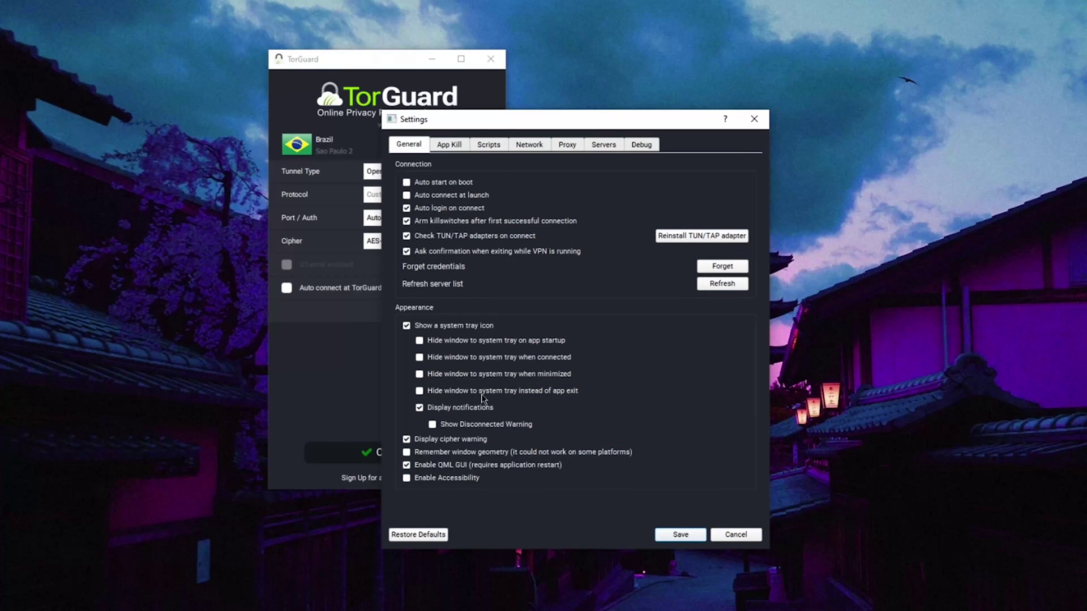
pyautogui.click(441, 148)
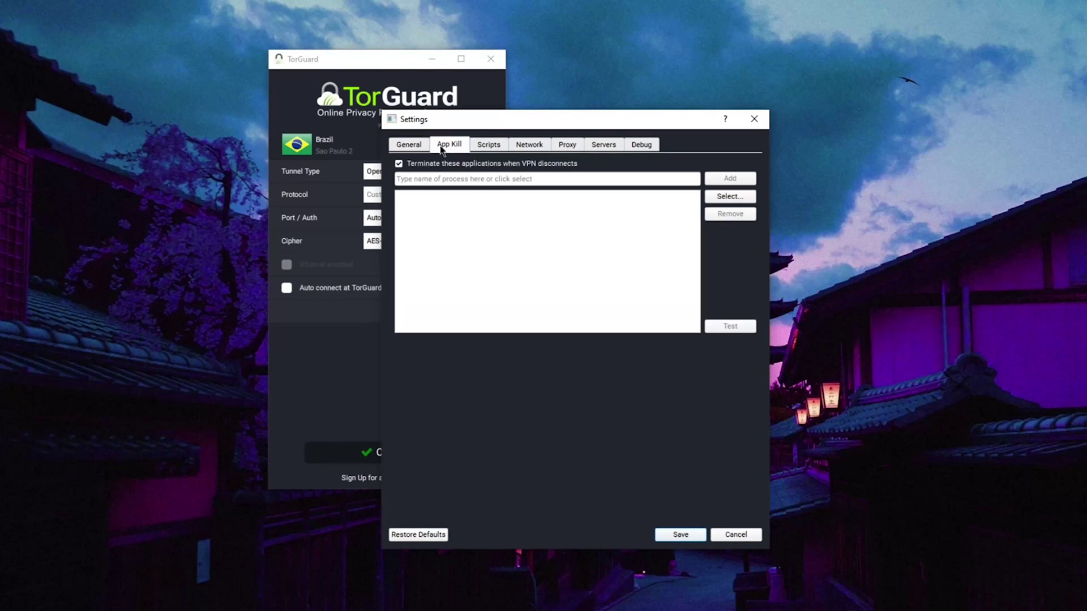
pyautogui.click(496, 149)
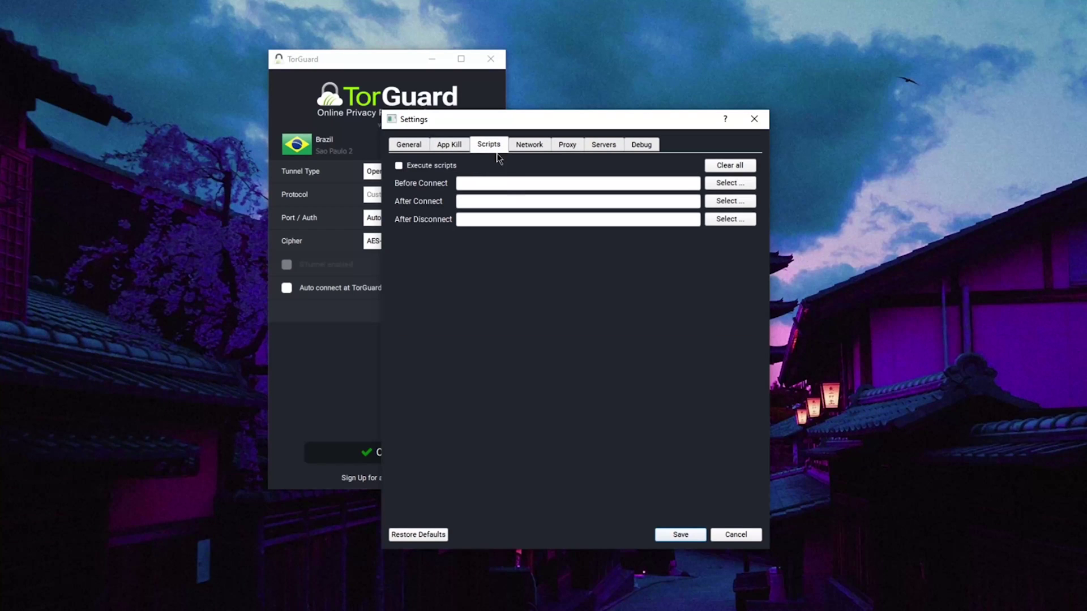
pyautogui.click(526, 150)
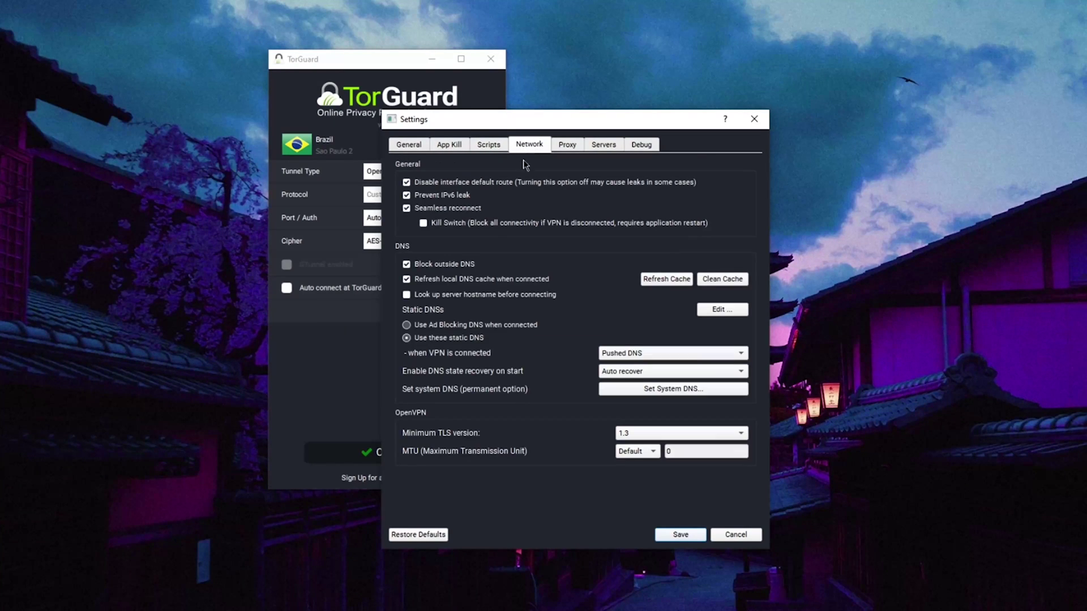
pyautogui.click(566, 148)
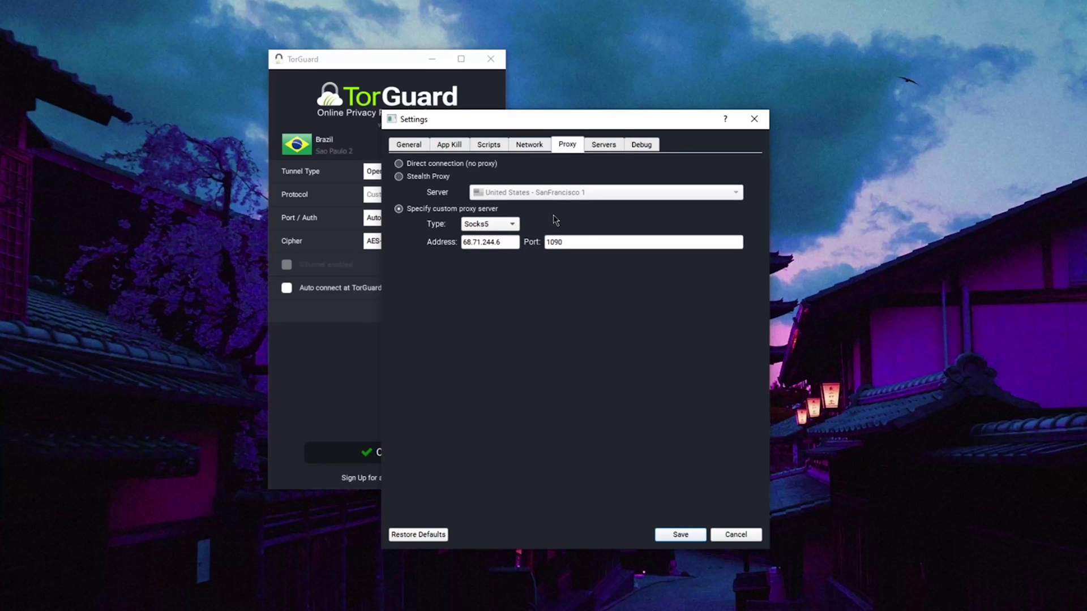
pyautogui.click(594, 151)
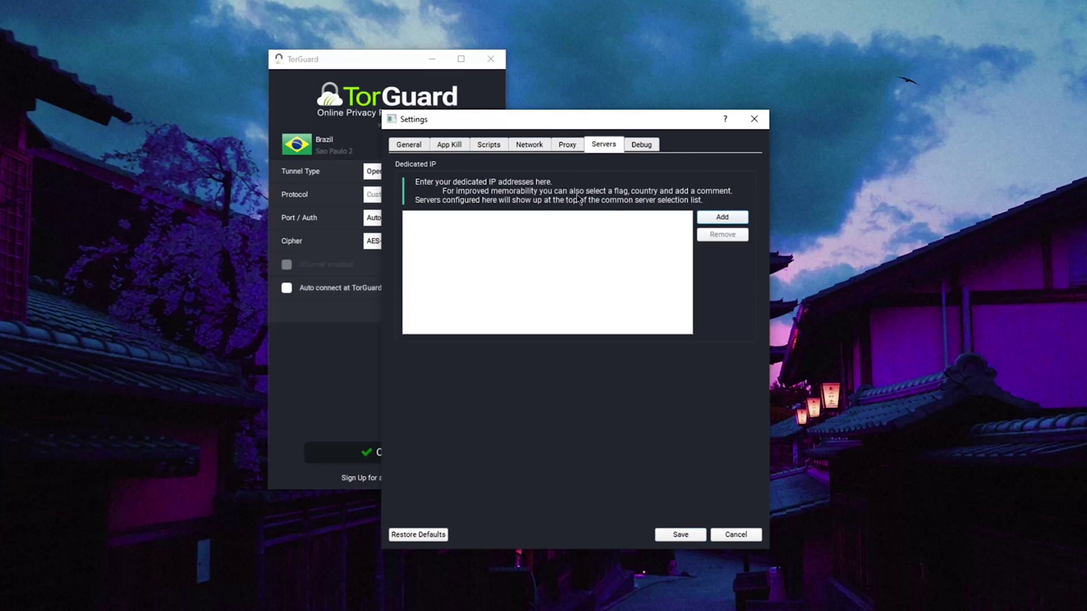
pyautogui.click(616, 279)
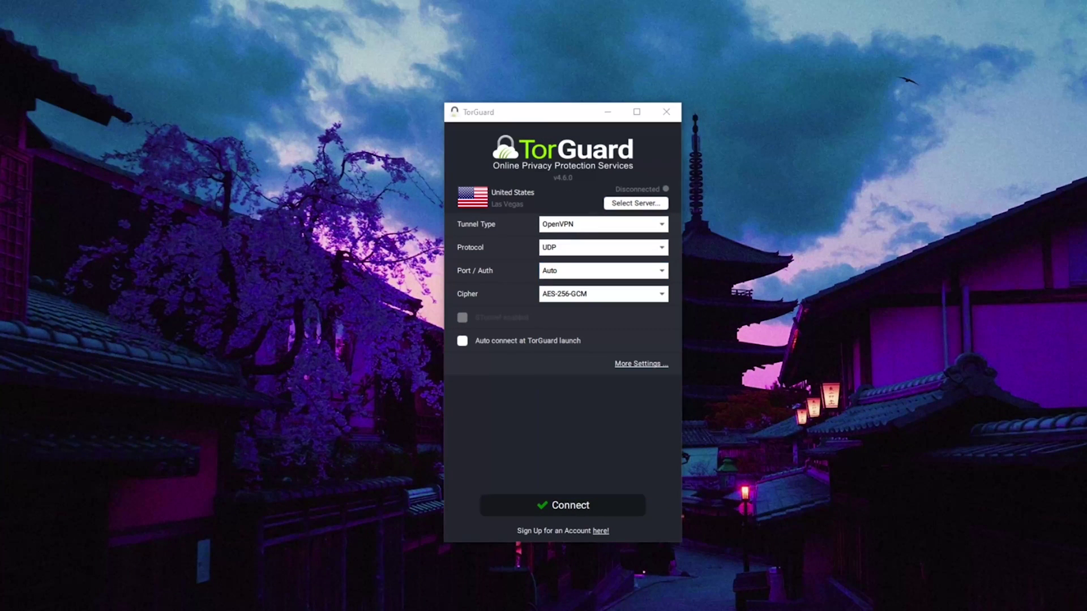
# Step: Keep OpenVPN tunnel, Auto port/authentication and AES-256-GCM cipher, and save TorGuard's settings
pyautogui.click(612, 224)
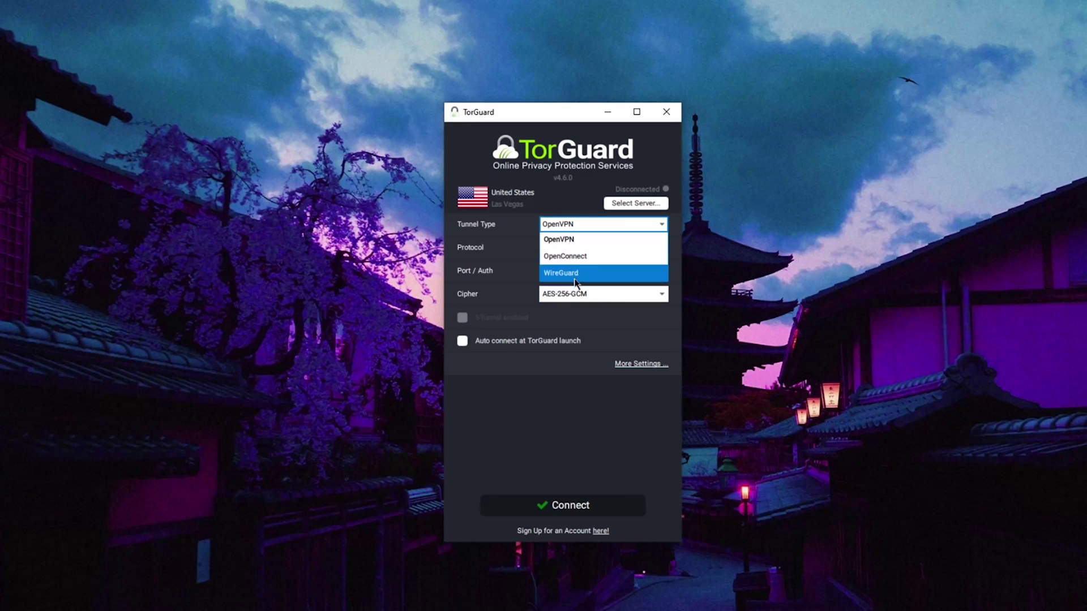
pyautogui.click(575, 244)
pyautogui.click(612, 272)
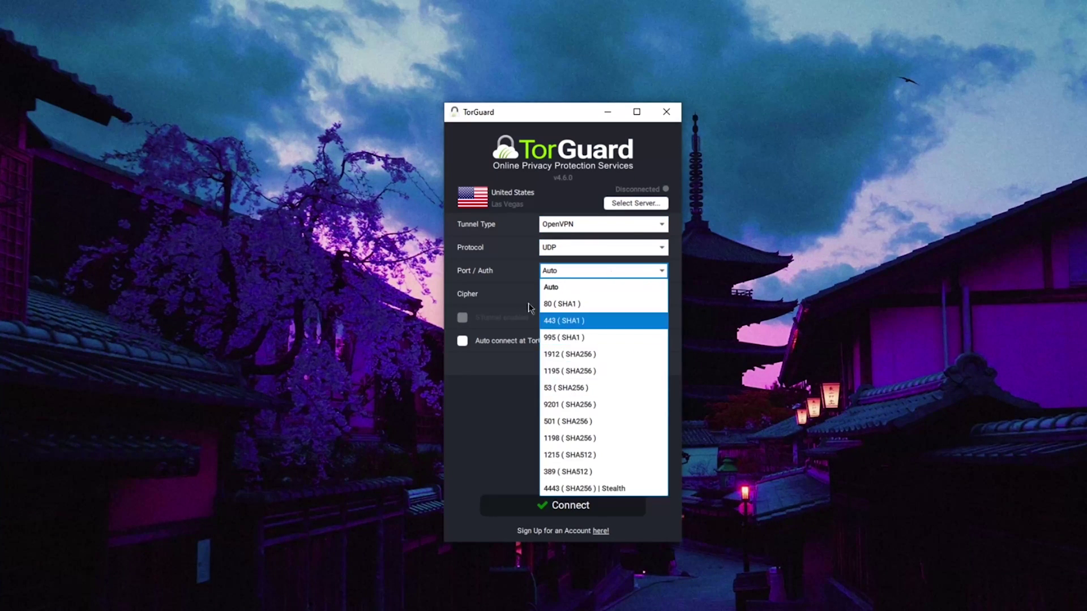
pyautogui.click(577, 286)
pyautogui.click(578, 298)
pyautogui.click(517, 293)
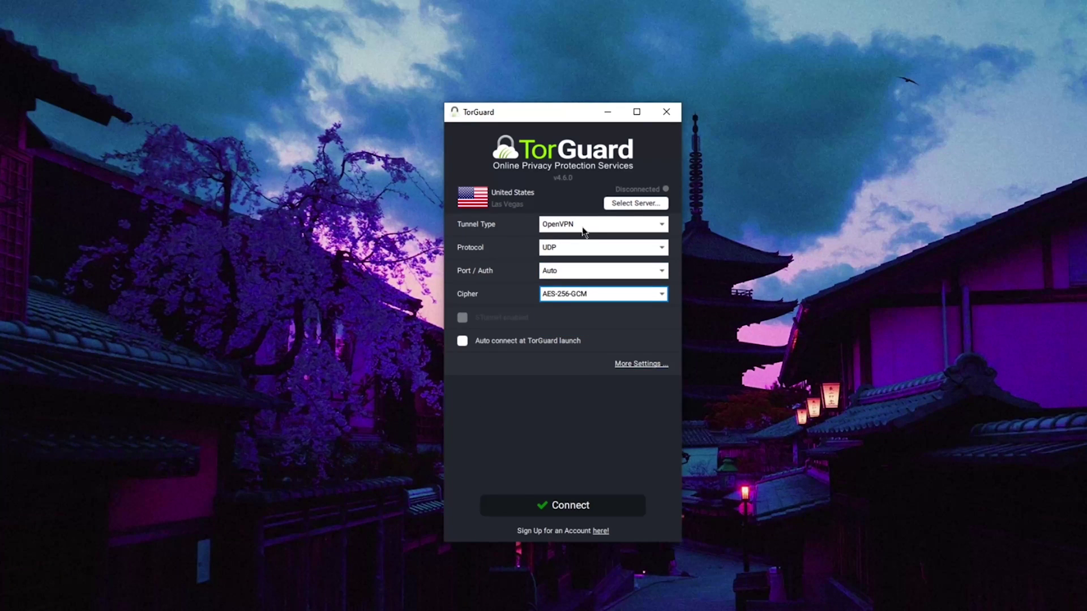
pyautogui.click(639, 363)
pyautogui.click(681, 534)
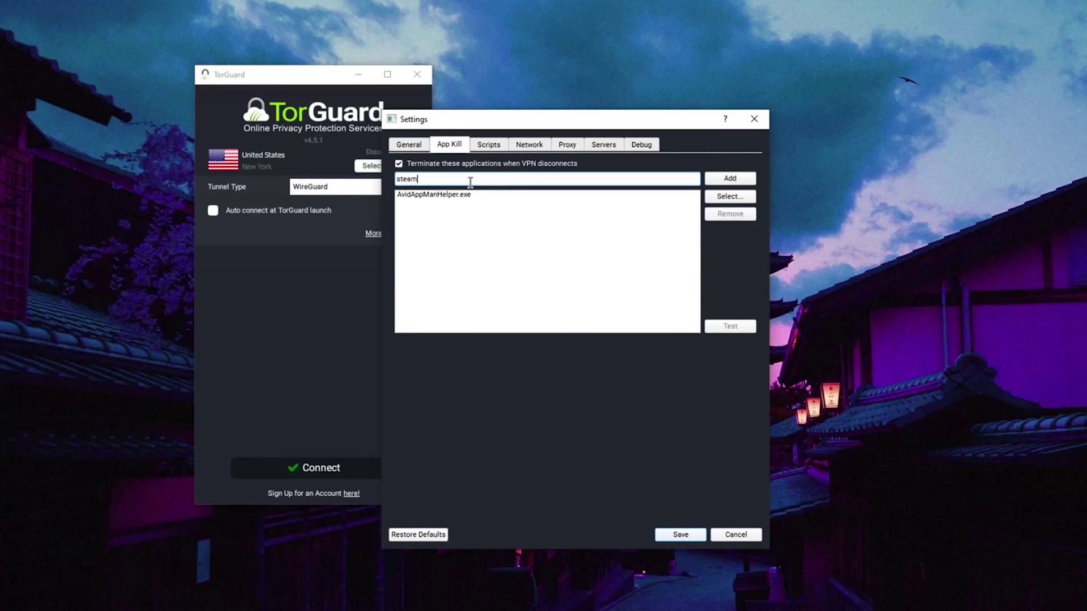
# Step: Review the Scripts and Network DNS tabs, pick a stealth proxy, and set dedicated IP country to United States
pyautogui.click(488, 146)
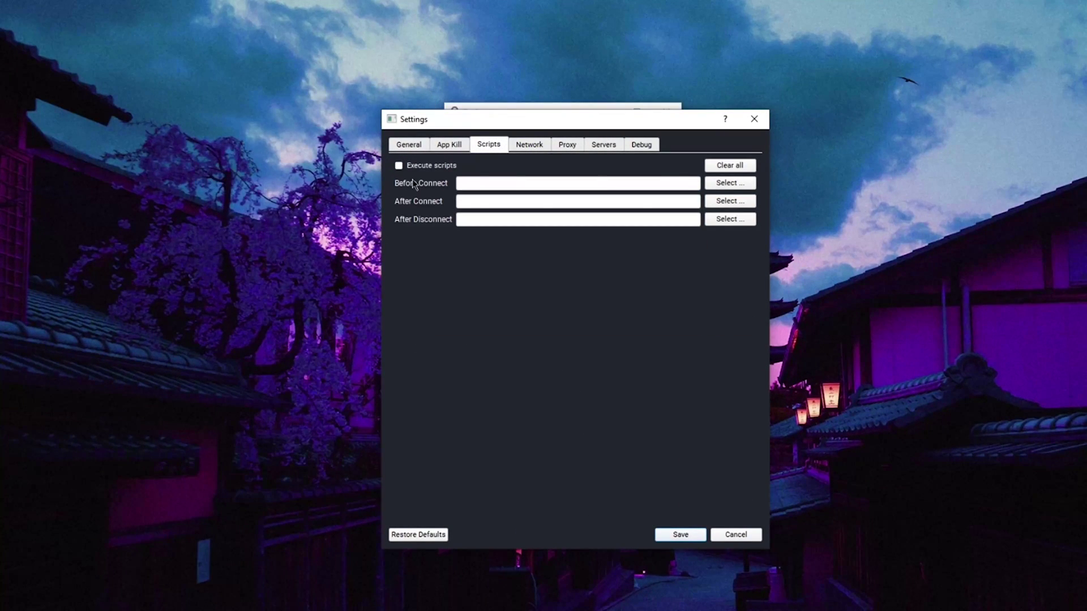
pyautogui.click(528, 146)
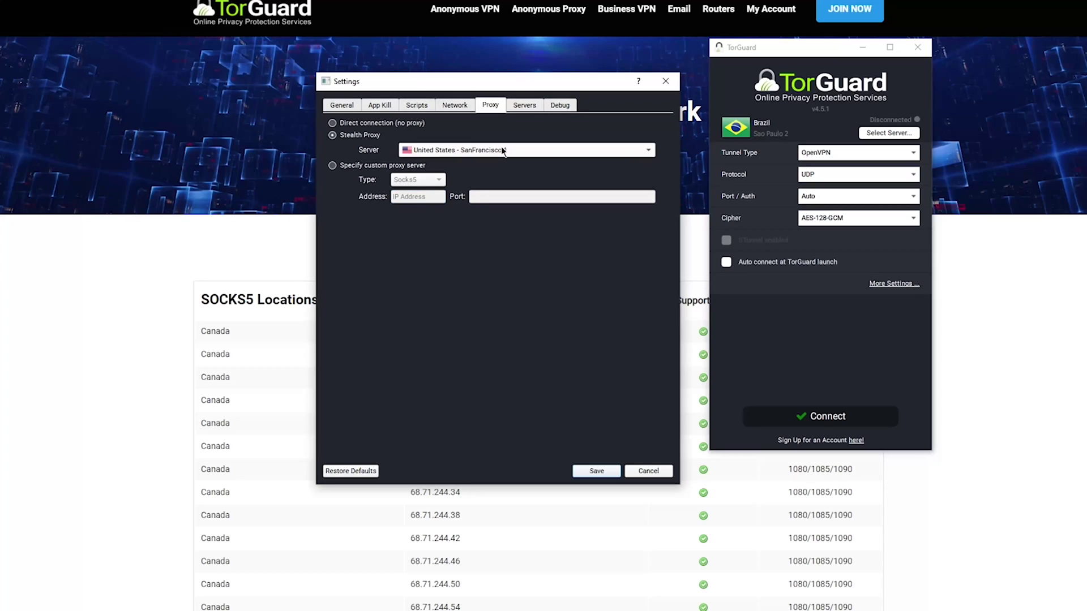
pyautogui.click(501, 149)
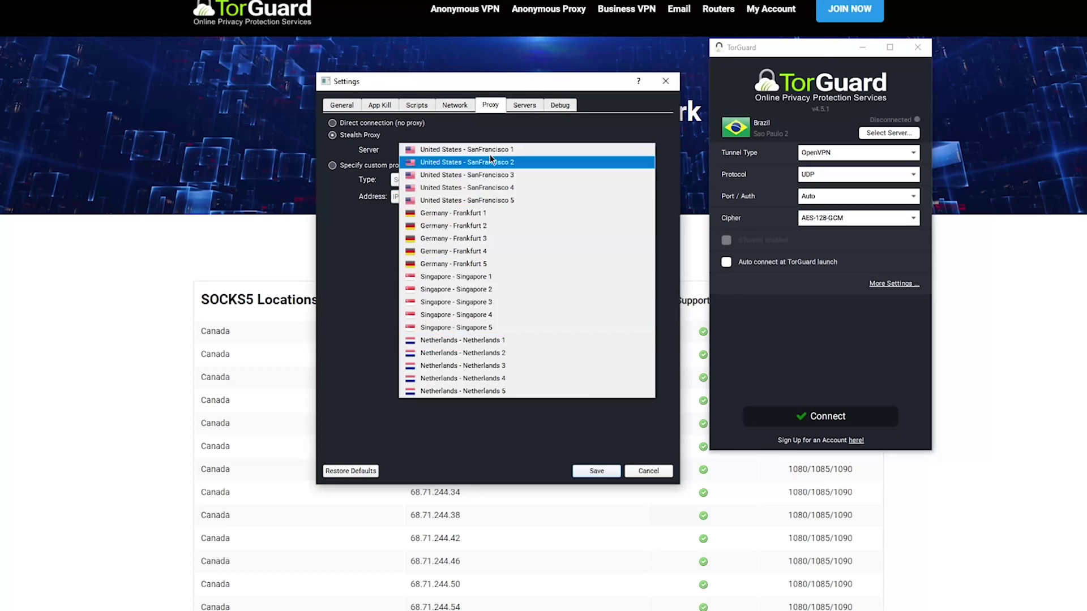
pyautogui.click(490, 155)
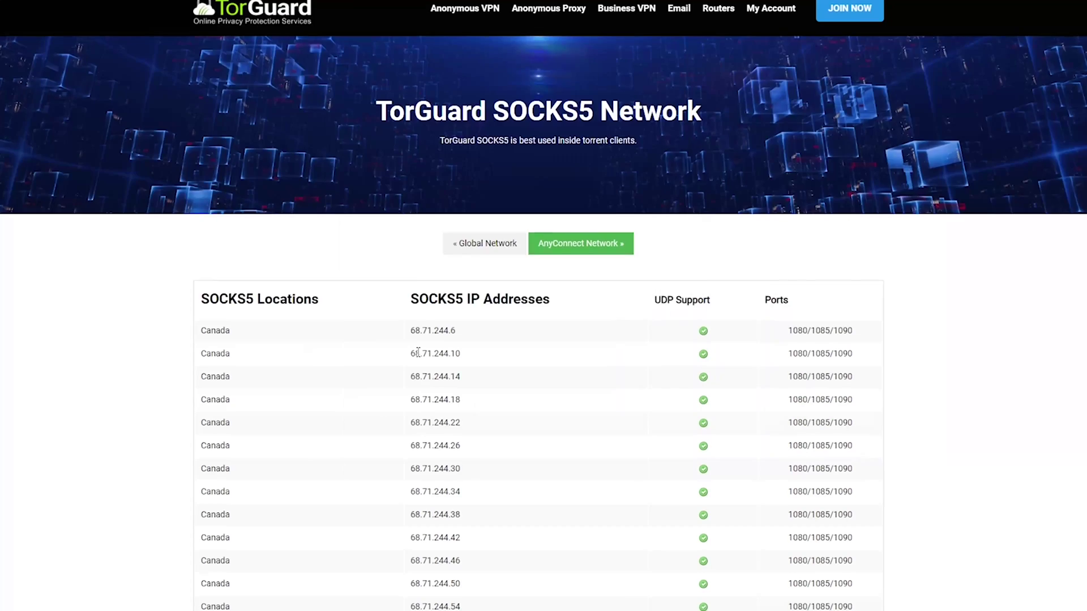
pyautogui.scroll(-4, 464, 226)
pyautogui.moveTo(411, 97); pyautogui.dragTo(464, 101)
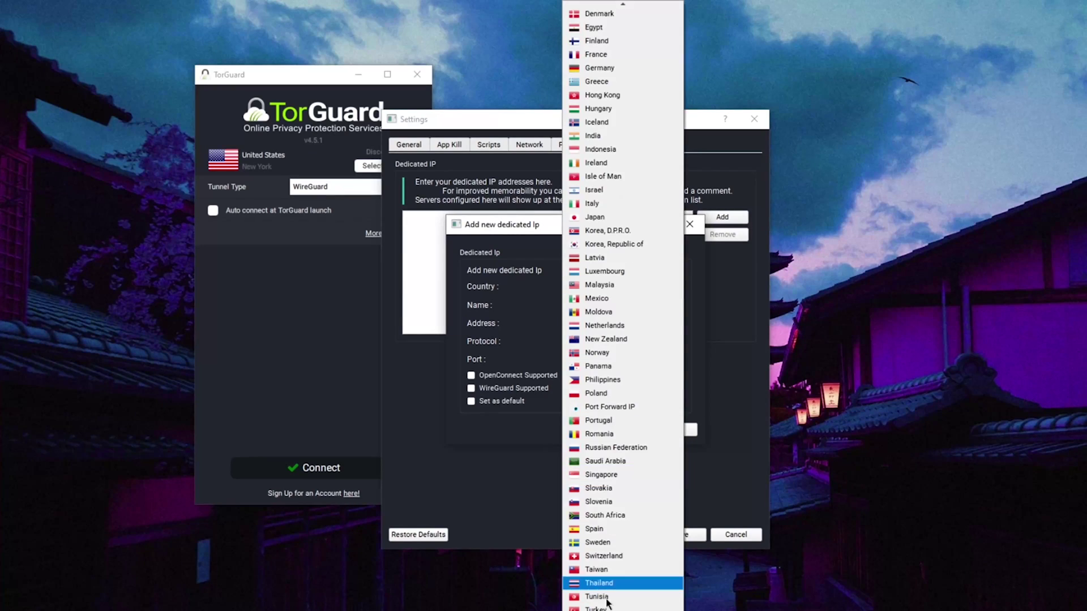
pyautogui.press('Escape')
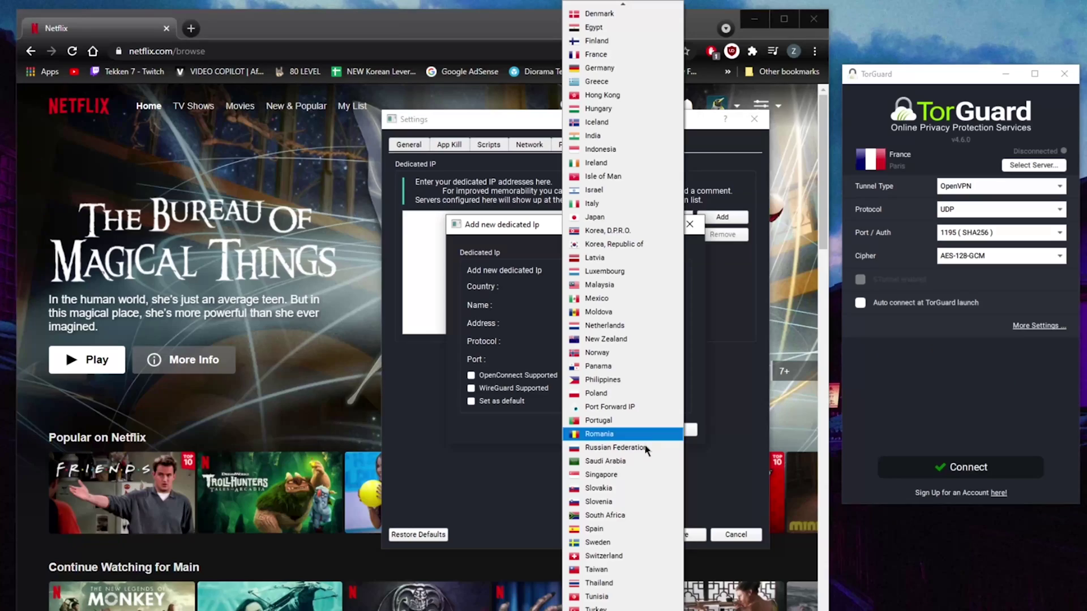
pyautogui.press('Escape')
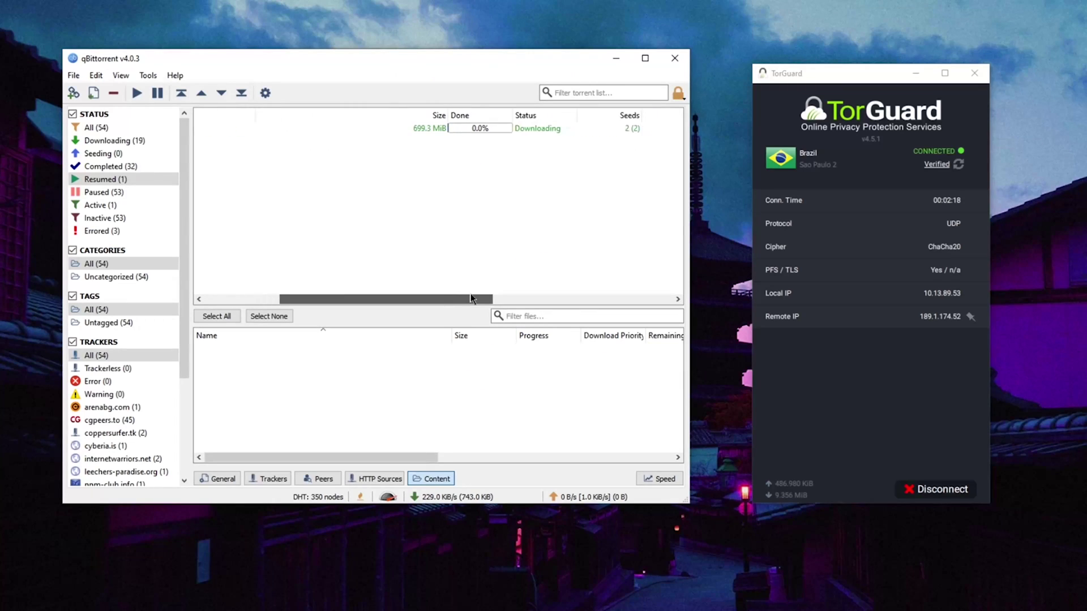
pyautogui.hscroll(-5, 554, 283)
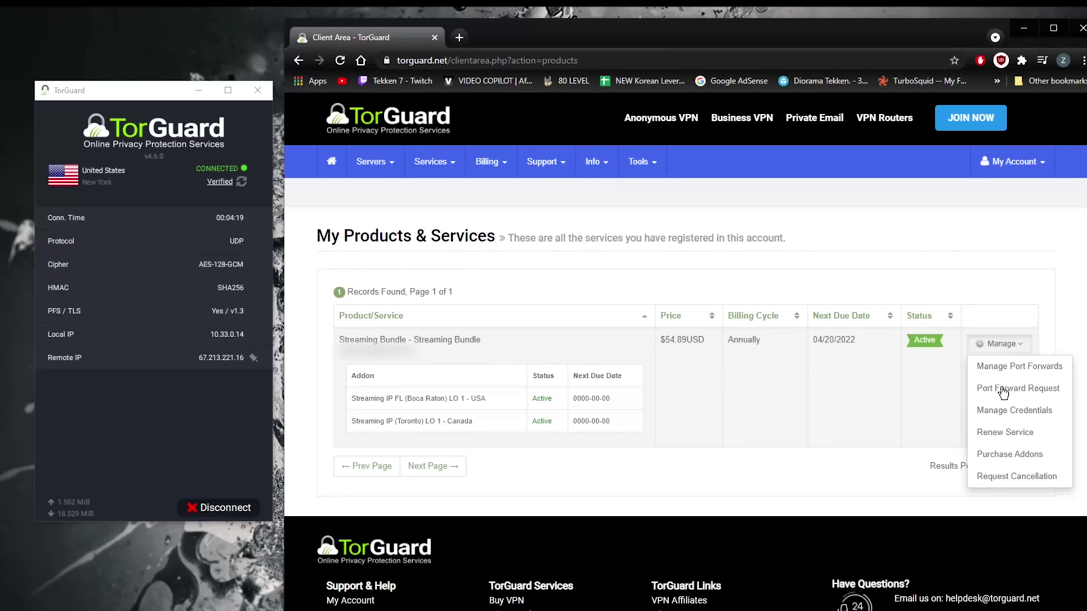
# Step: Open the Request New Port Forward form and begin entering a port in the Port field
pyautogui.click(1019, 389)
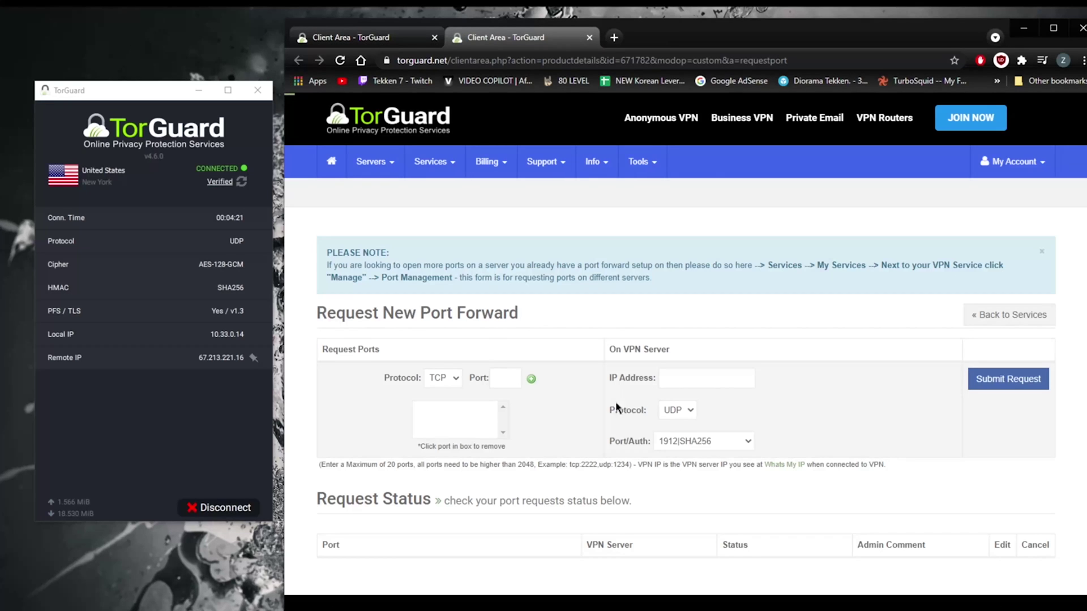
pyautogui.click(503, 379)
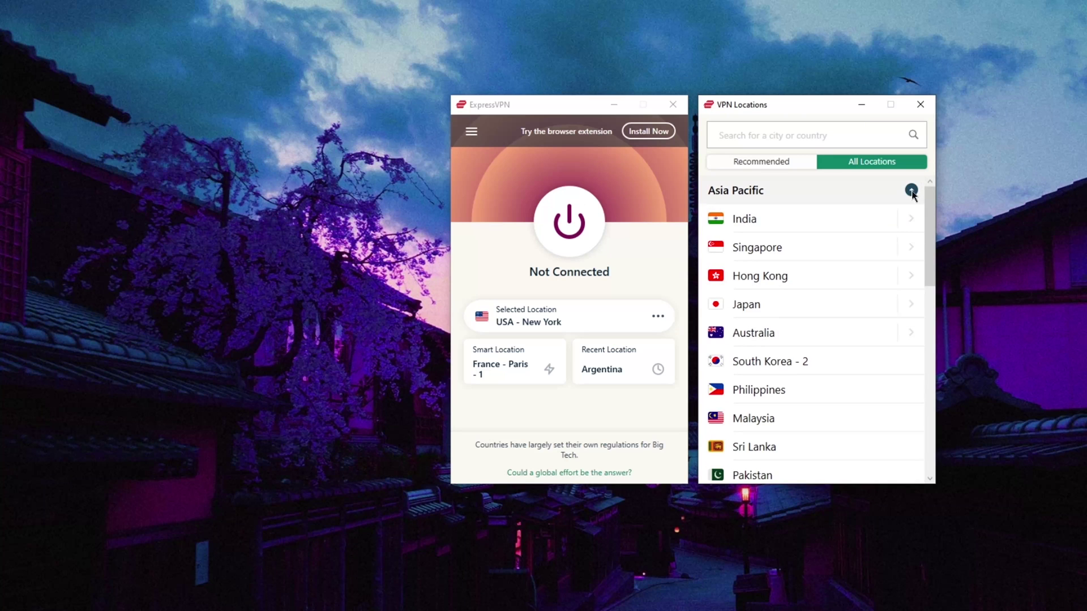
# Step: Collapse Asia Pacific, expand the Americas locations, and close the VPN Locations window
pyautogui.click(911, 190)
pyautogui.click(922, 247)
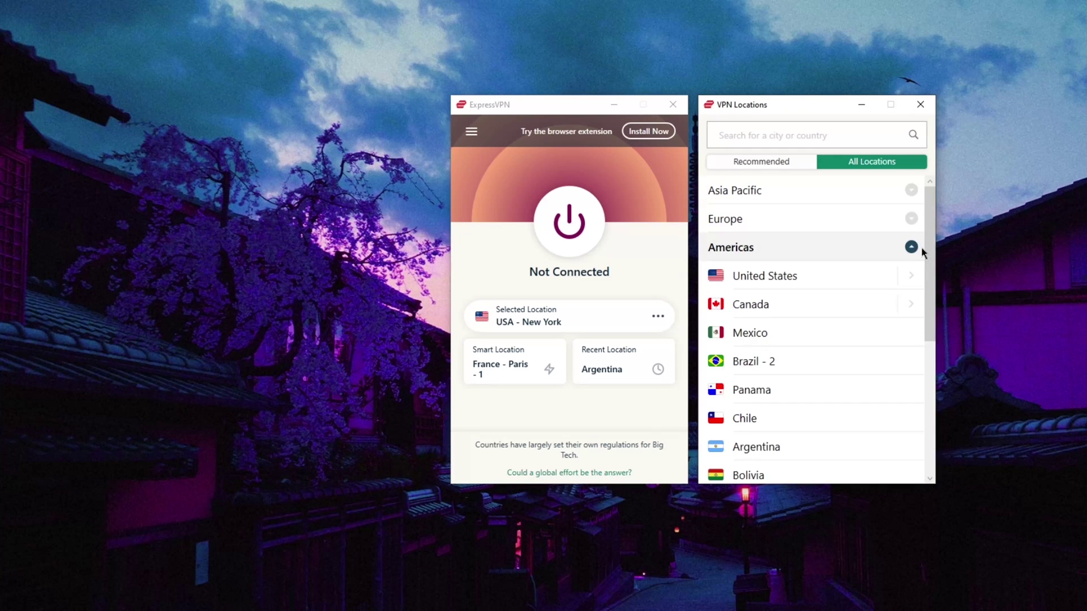
pyautogui.scroll(3, 776, 321)
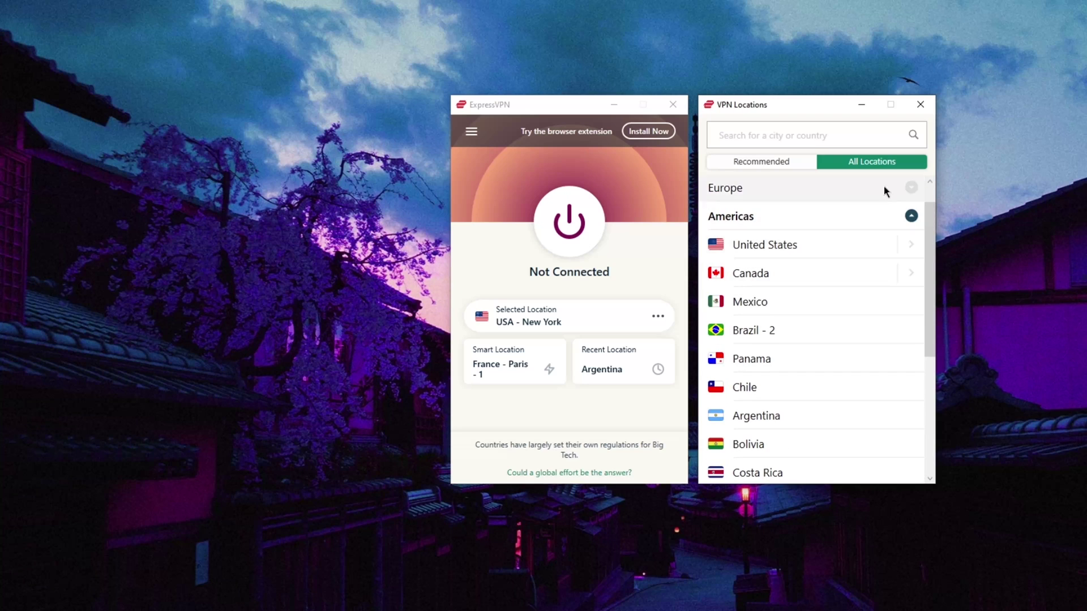
pyautogui.click(920, 104)
# Step: Open ExpressVPN's Options from the main menu and look through its settings
pyautogui.click(465, 134)
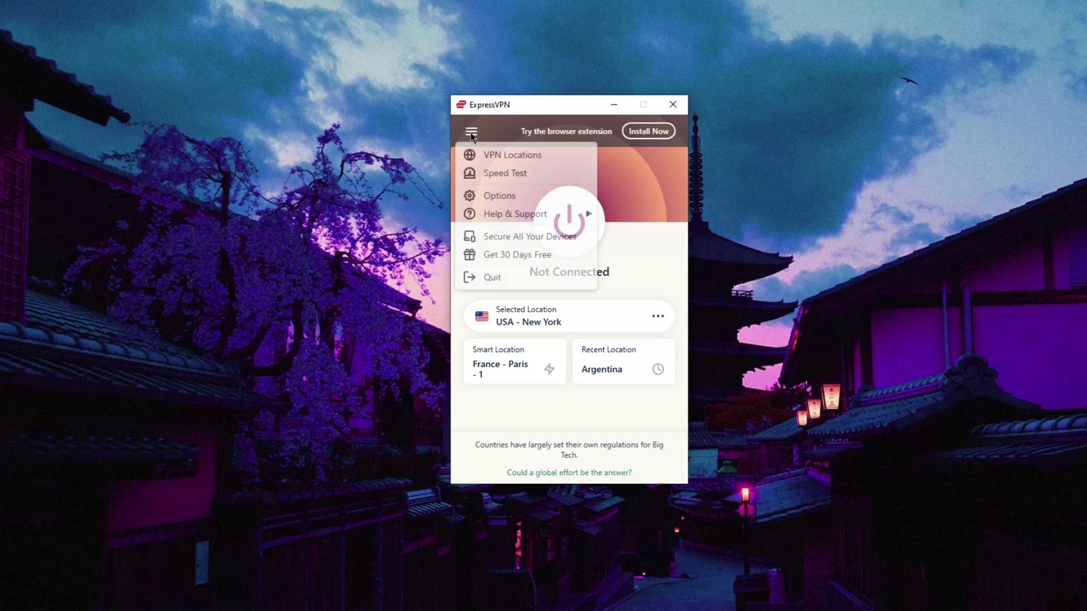
pyautogui.click(500, 196)
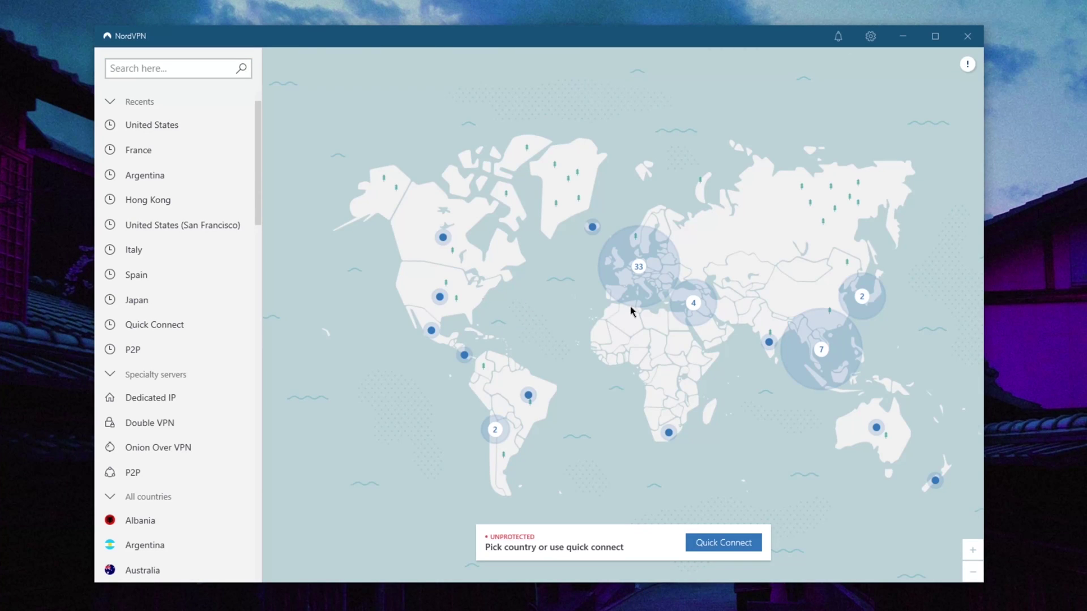
pyautogui.scroll(3, 632, 311)
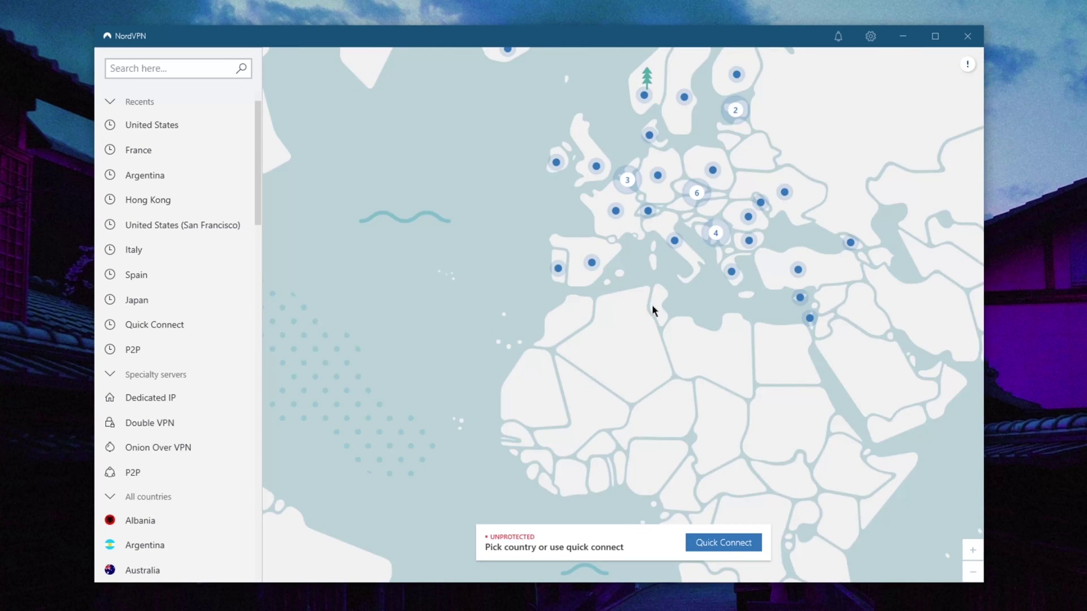
pyautogui.scroll(-4, 585, 327)
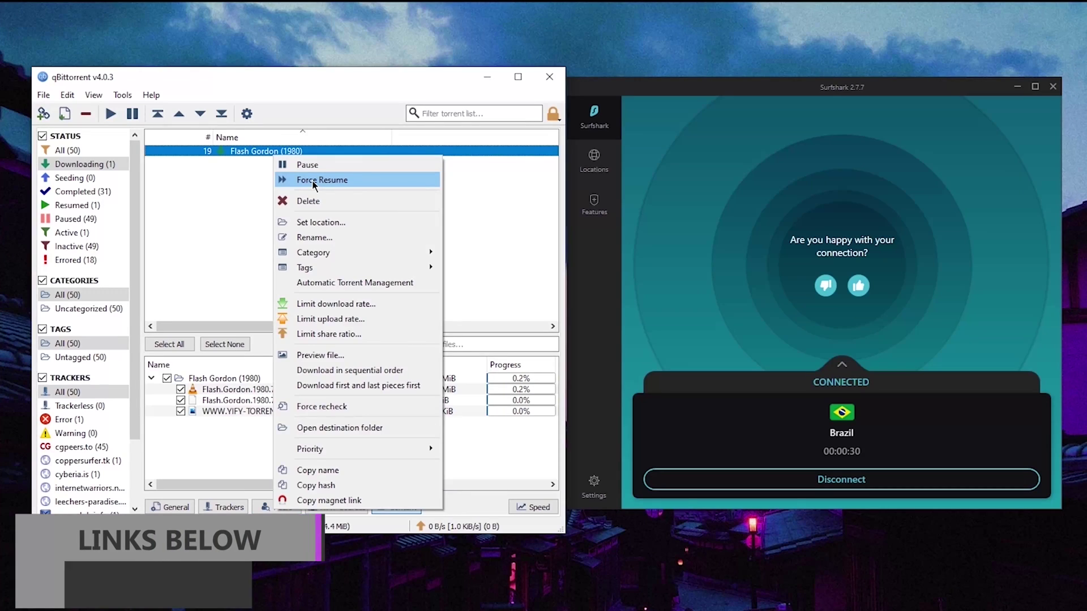
pyautogui.click(416, 248)
pyautogui.click(376, 235)
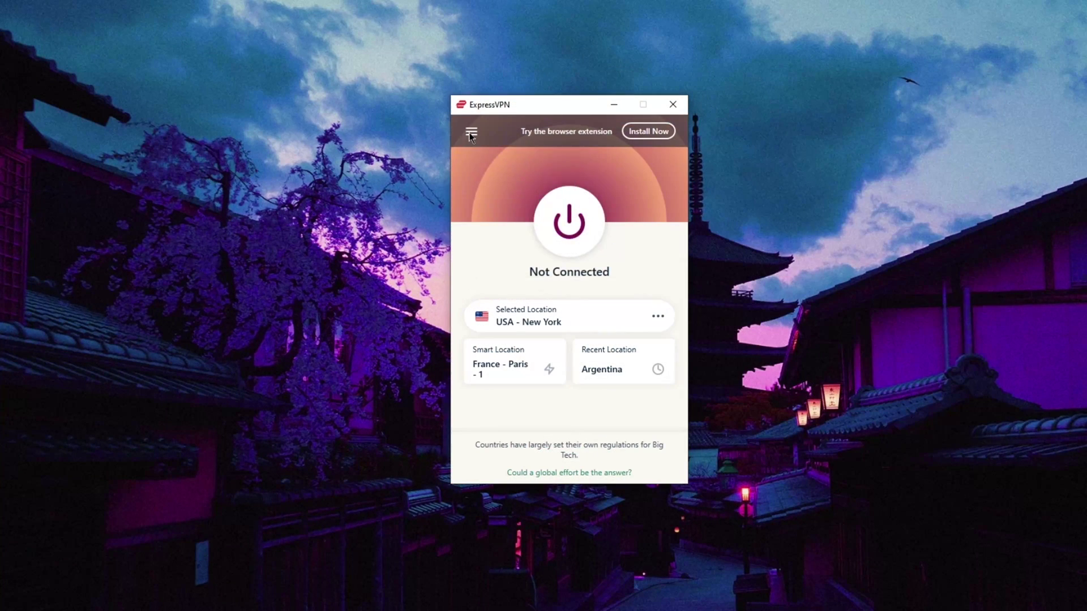
pyautogui.click(471, 131)
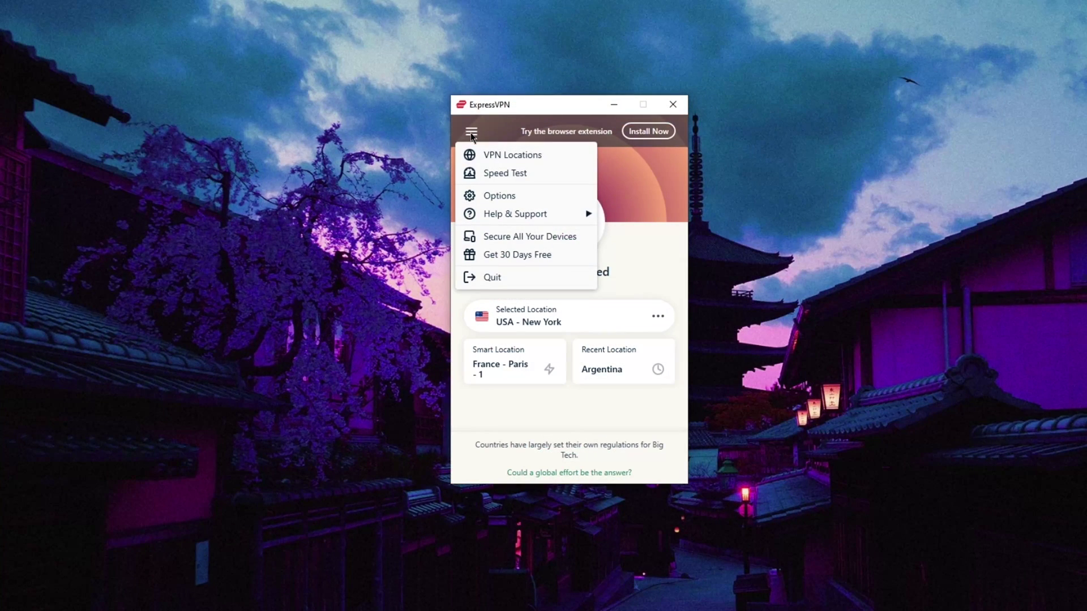
pyautogui.click(502, 196)
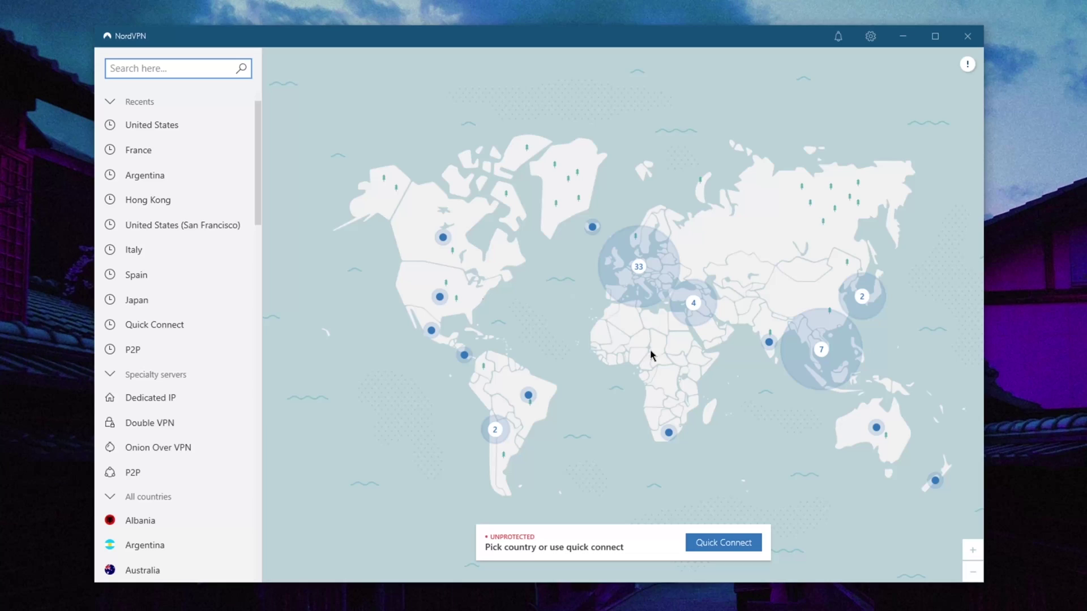
pyautogui.scroll(5, 650, 308)
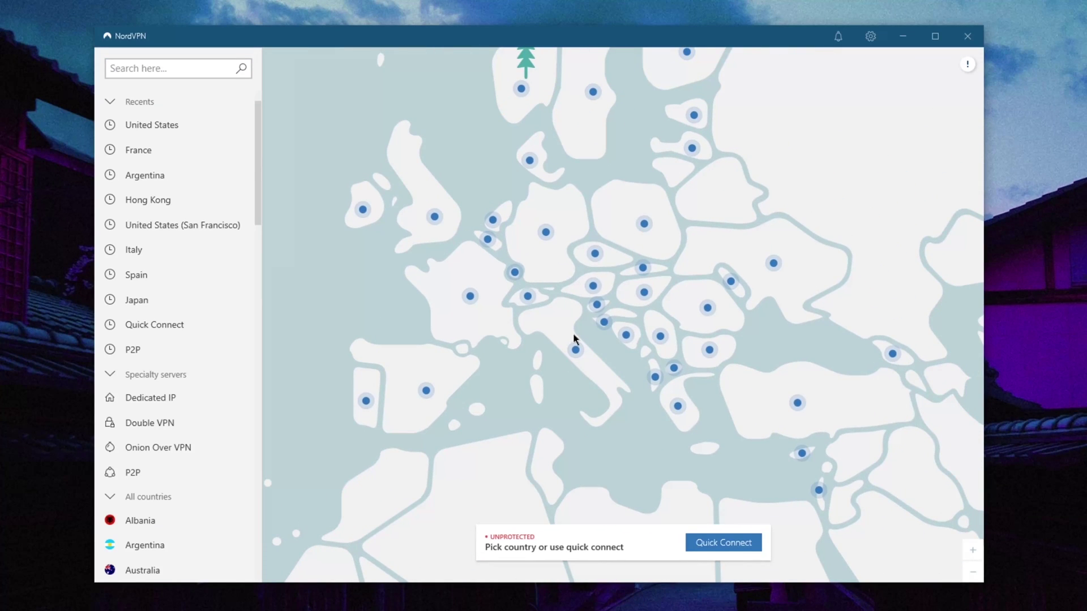
pyautogui.scroll(-5, 587, 326)
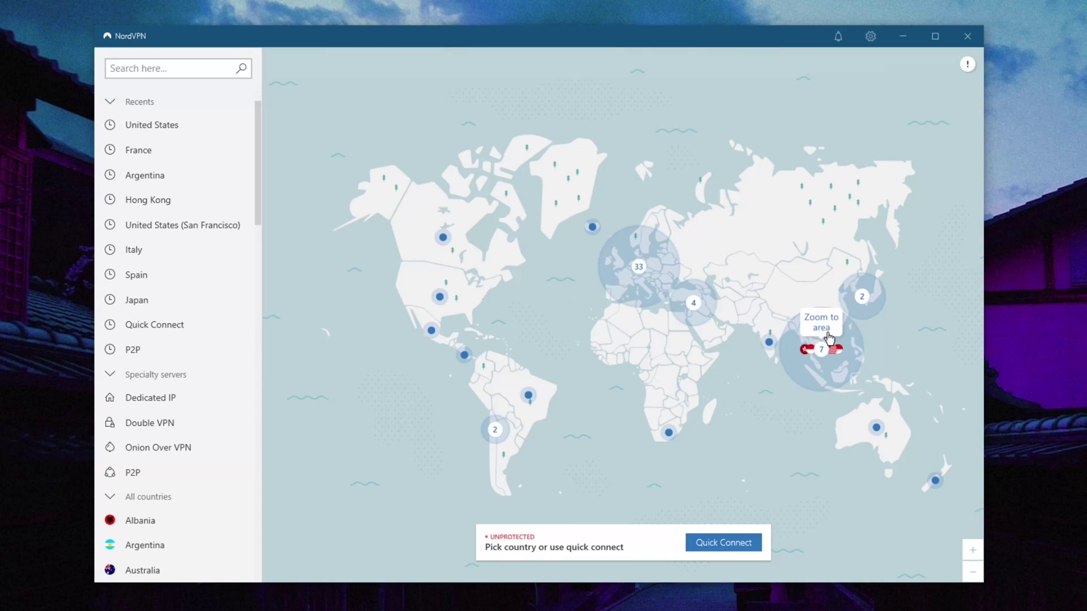
pyautogui.click(820, 352)
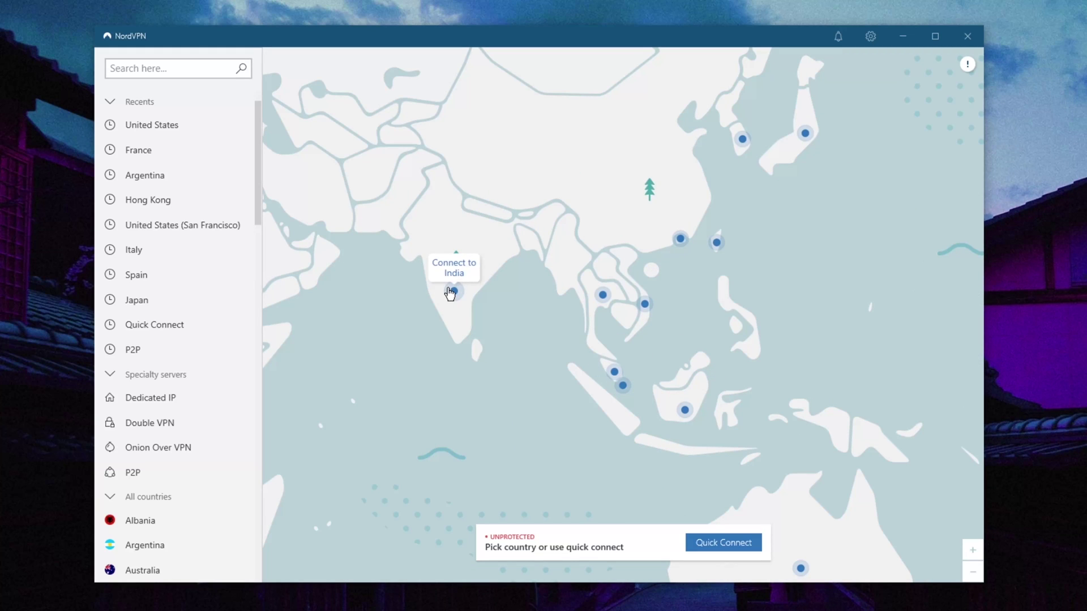
pyautogui.scroll(-4, 450, 295)
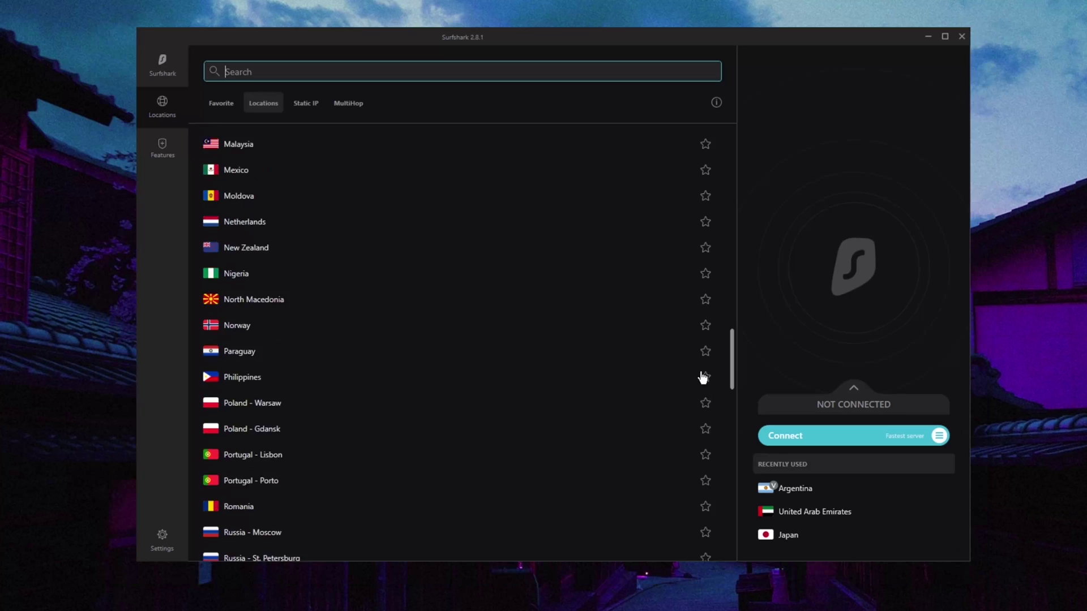
pyautogui.scroll(-8, 701, 376)
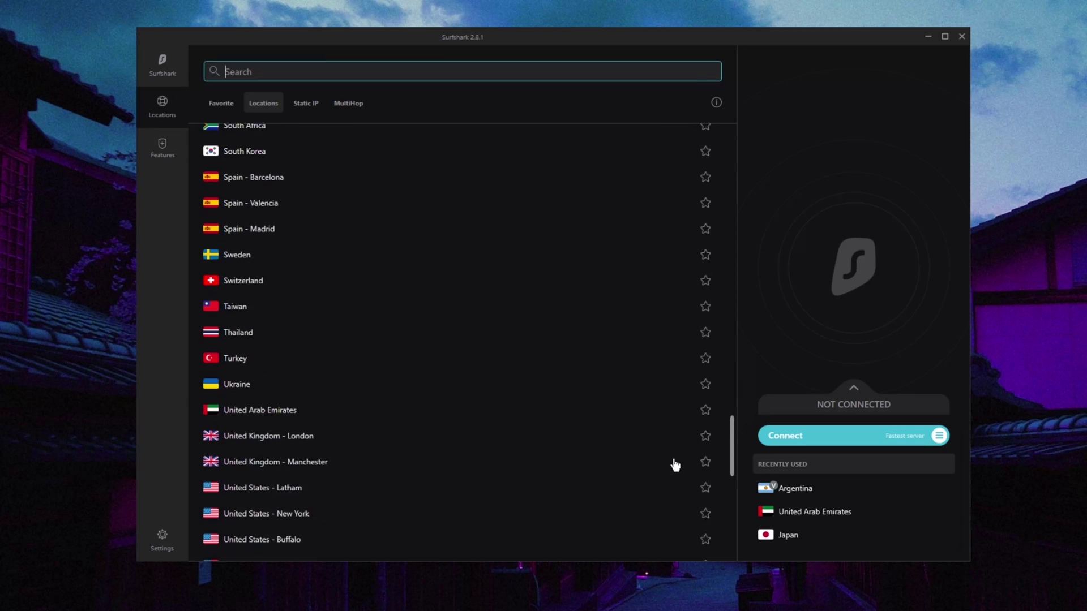
# Step: Scroll to the United States locations and connect to United States - Seattle
pyautogui.scroll(-6, 674, 470)
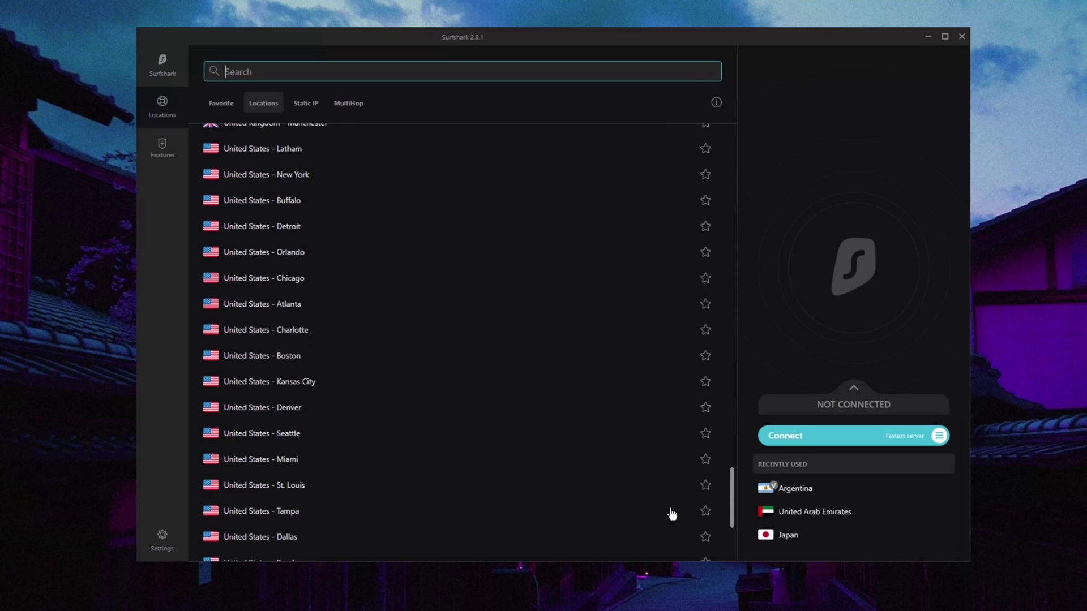
pyautogui.scroll(1, 673, 514)
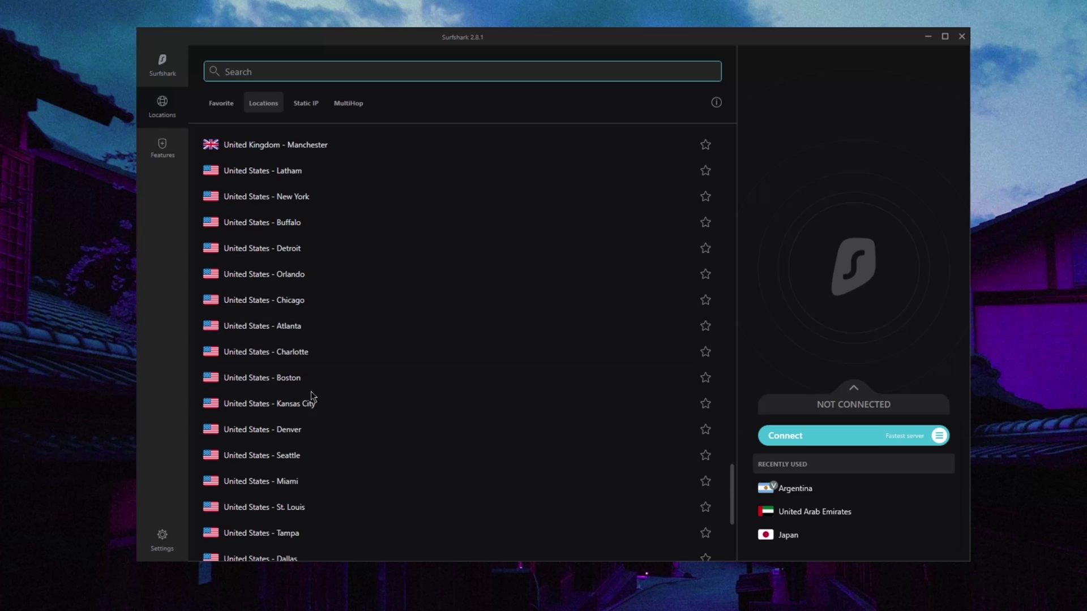
pyautogui.click(282, 461)
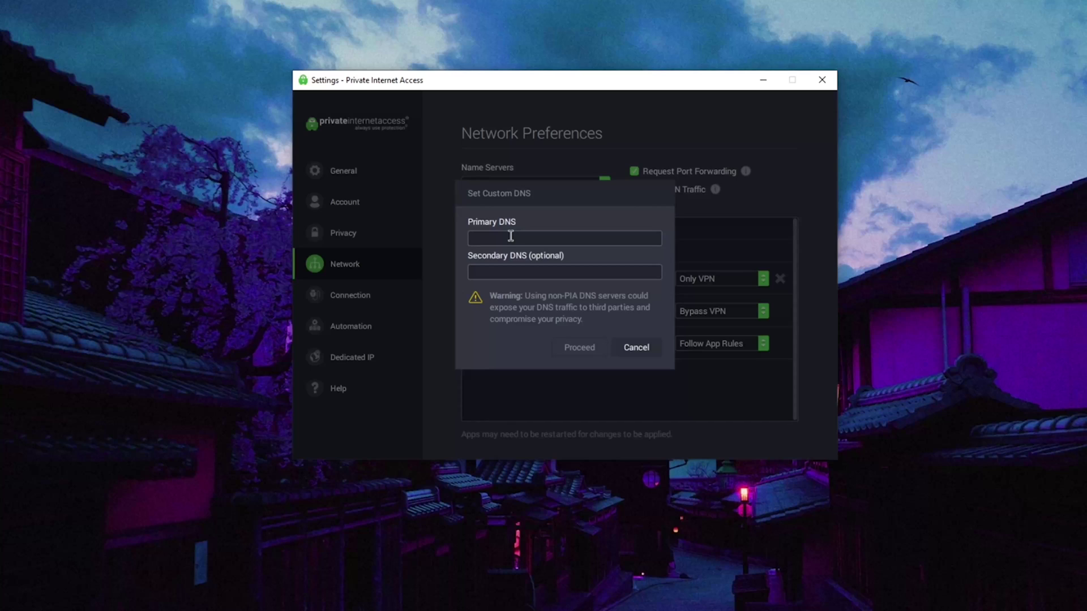
pyautogui.press('Escape')
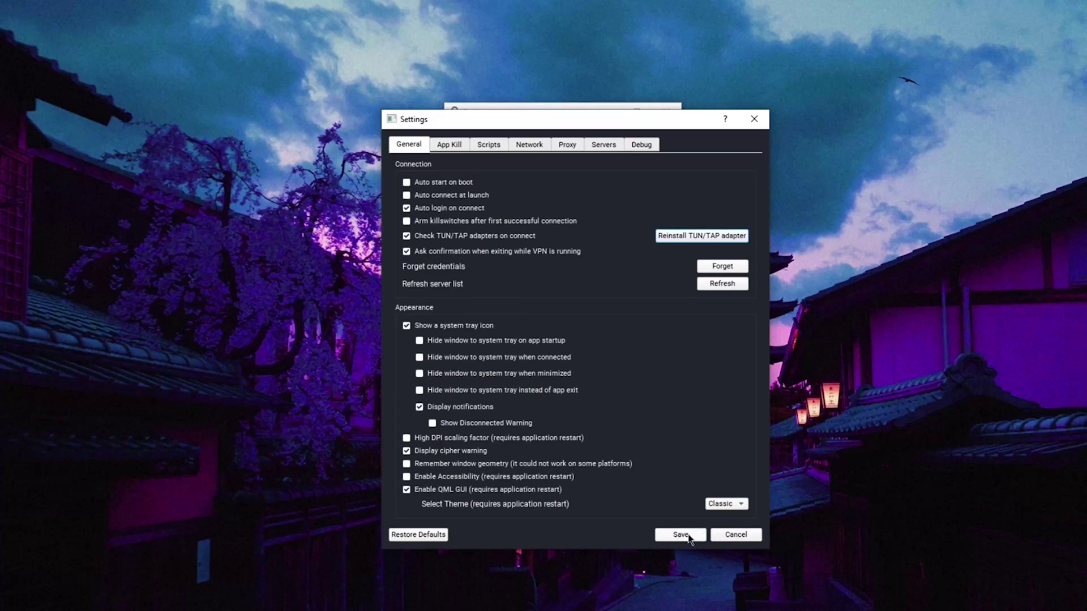
# Step: Add steam.exe to the App Kill list and review the Scripts and Network DNS tabs
pyautogui.click(683, 535)
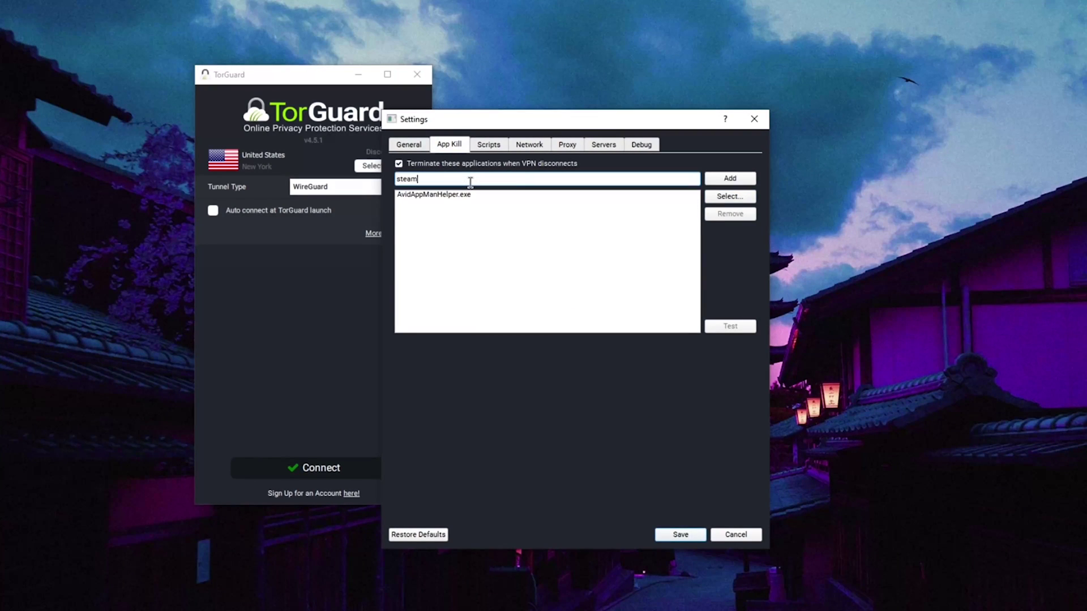
pyautogui.press('Return')
pyautogui.click(488, 144)
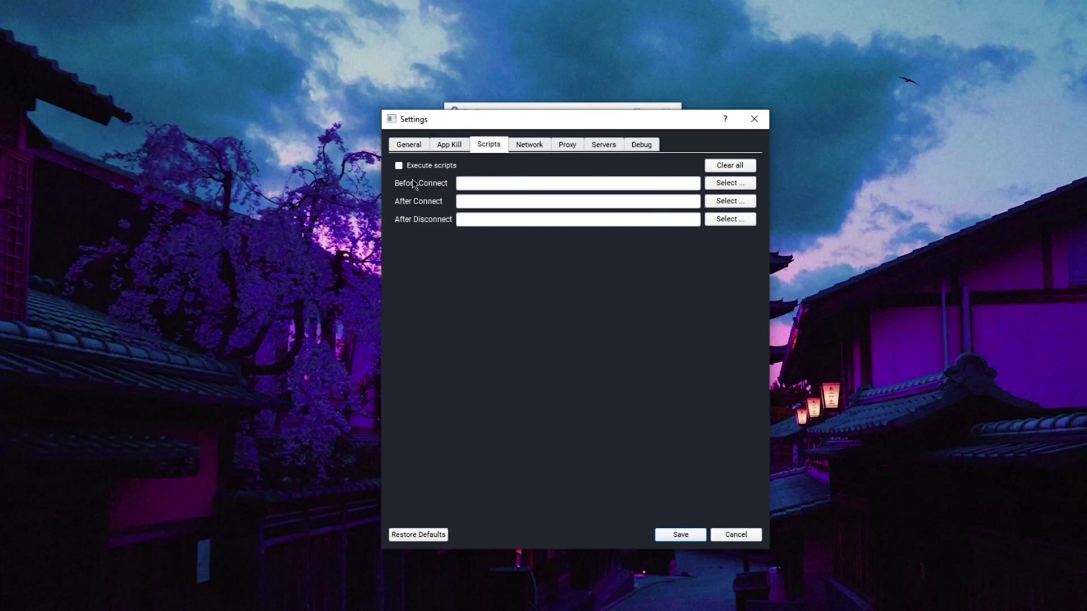
pyautogui.click(527, 146)
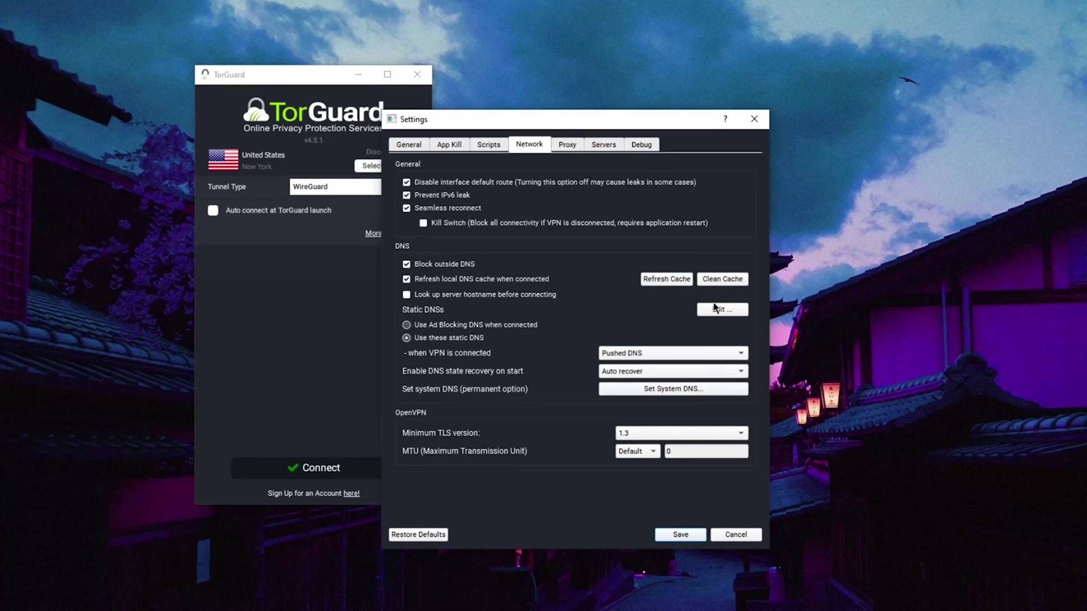
pyautogui.click(716, 309)
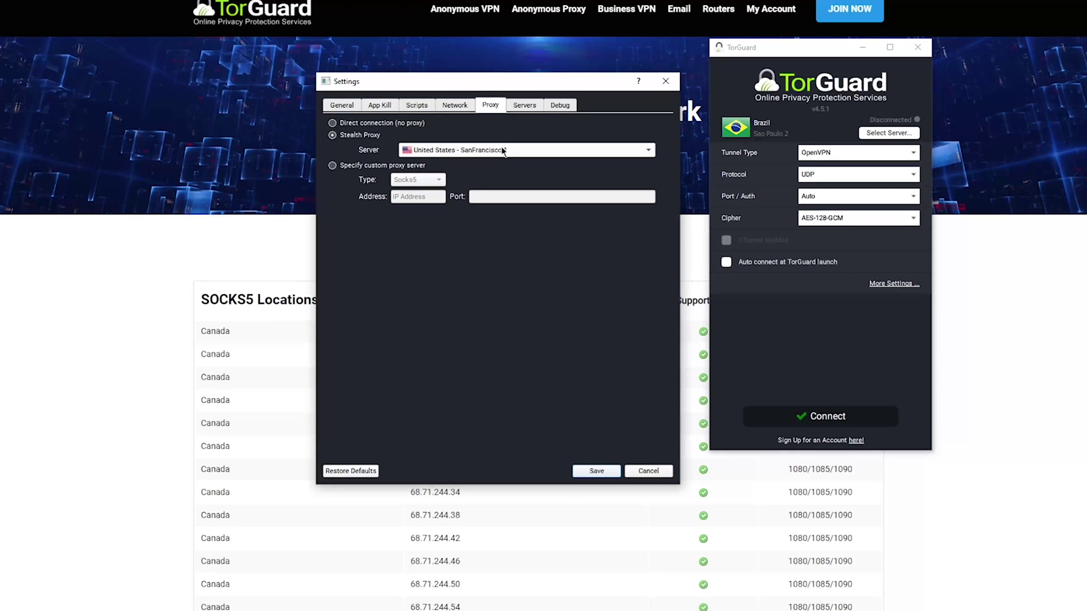
# Step: Choose a custom SOCKS5 proxy server and set United States as the dedicated IP country
pyautogui.click(501, 148)
pyautogui.click(332, 166)
pyautogui.click(233, 299)
pyautogui.scroll(-4, 411, 97)
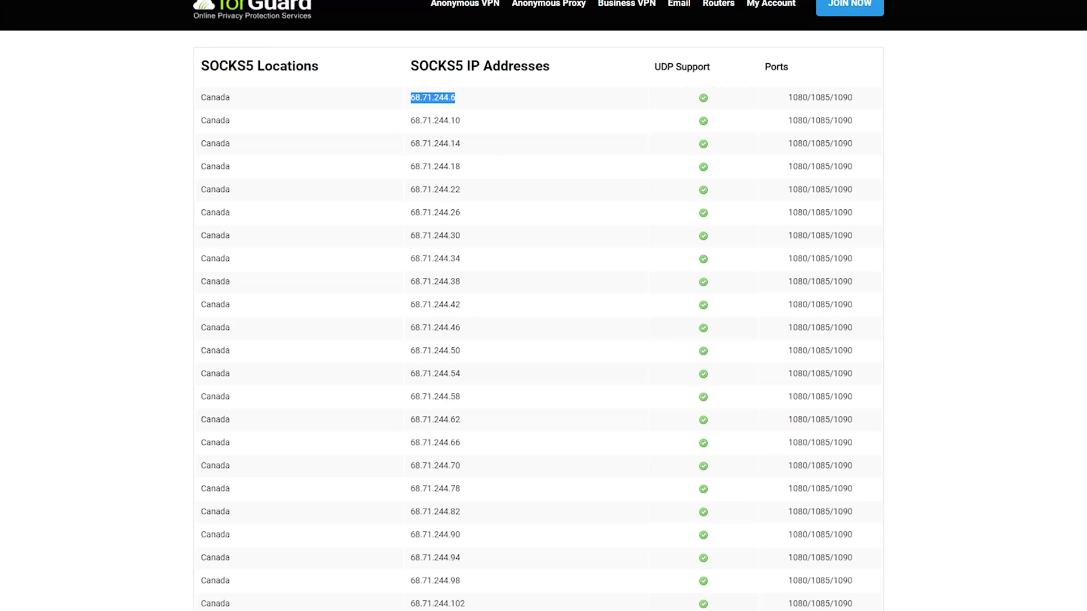
pyautogui.hotkey('alt', 'Tab')
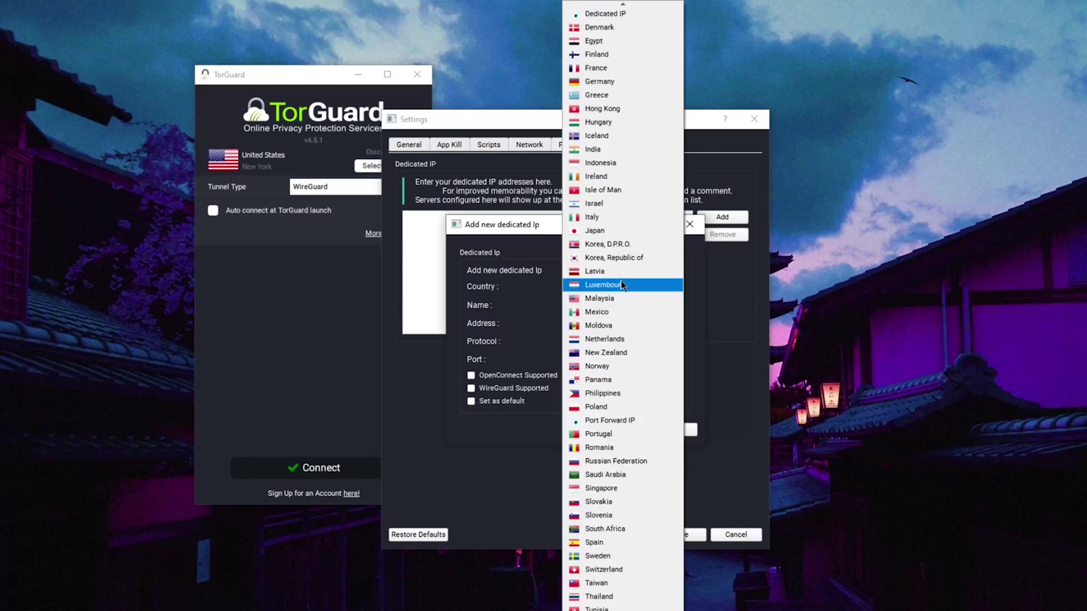
pyautogui.click(614, 301)
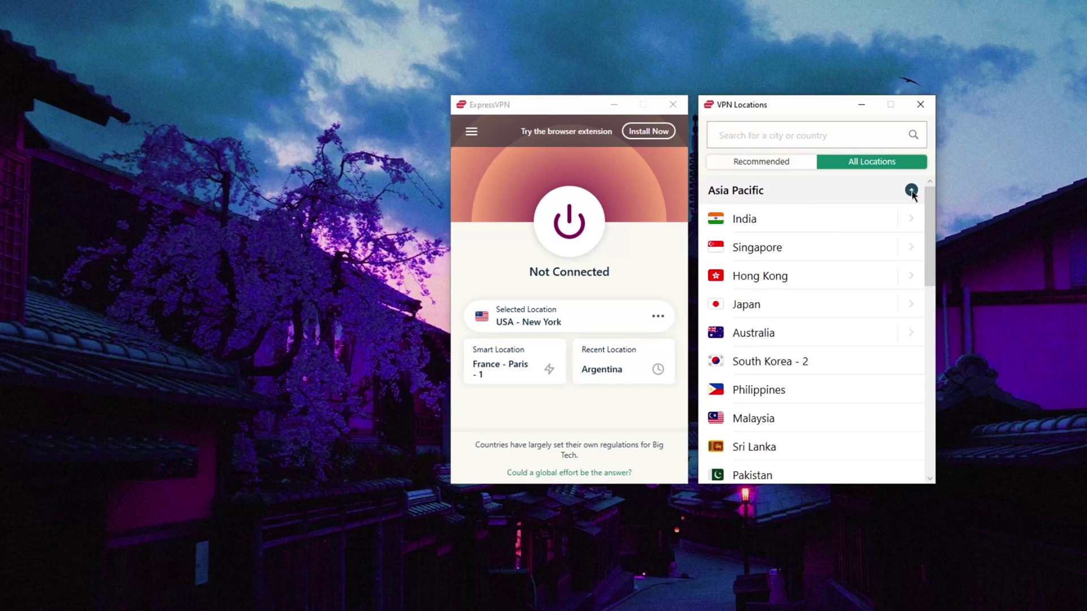
# Step: Collapse Asia Pacific, expand Americas, and close the VPN Locations window
pyautogui.click(912, 191)
pyautogui.click(922, 248)
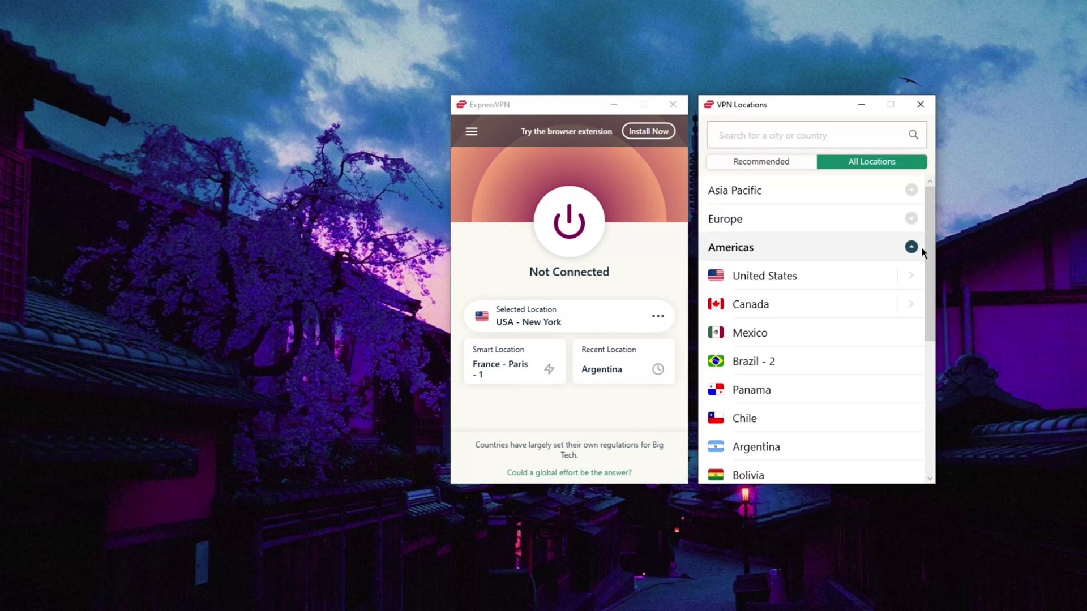
pyautogui.scroll(-3, 776, 316)
pyautogui.scroll(3, 791, 317)
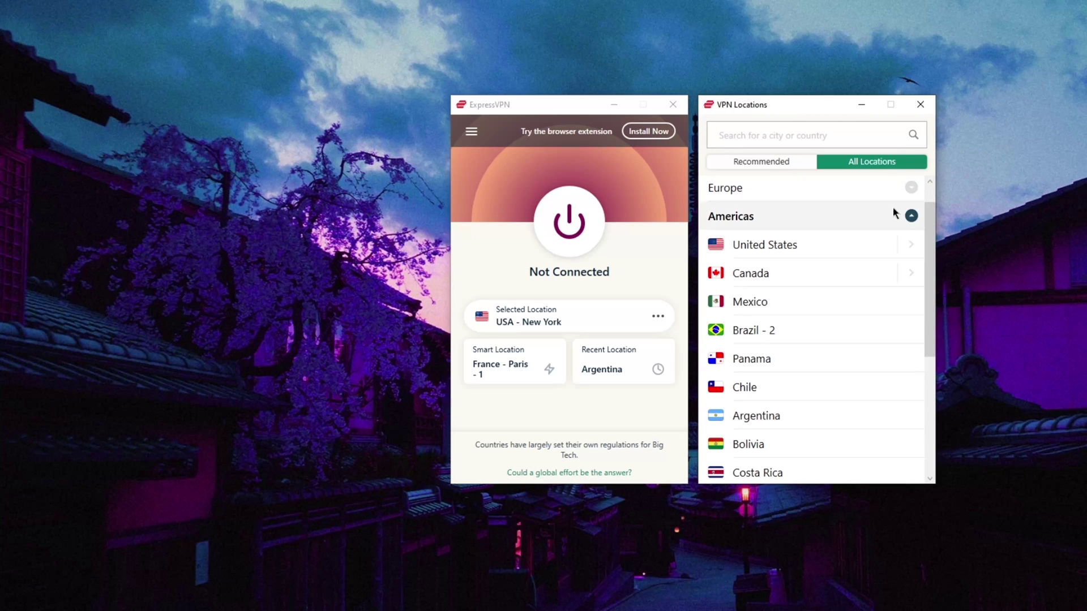
pyautogui.click(921, 104)
# Step: Open ExpressVPN's Options to its startup and network lock settings
pyautogui.click(468, 133)
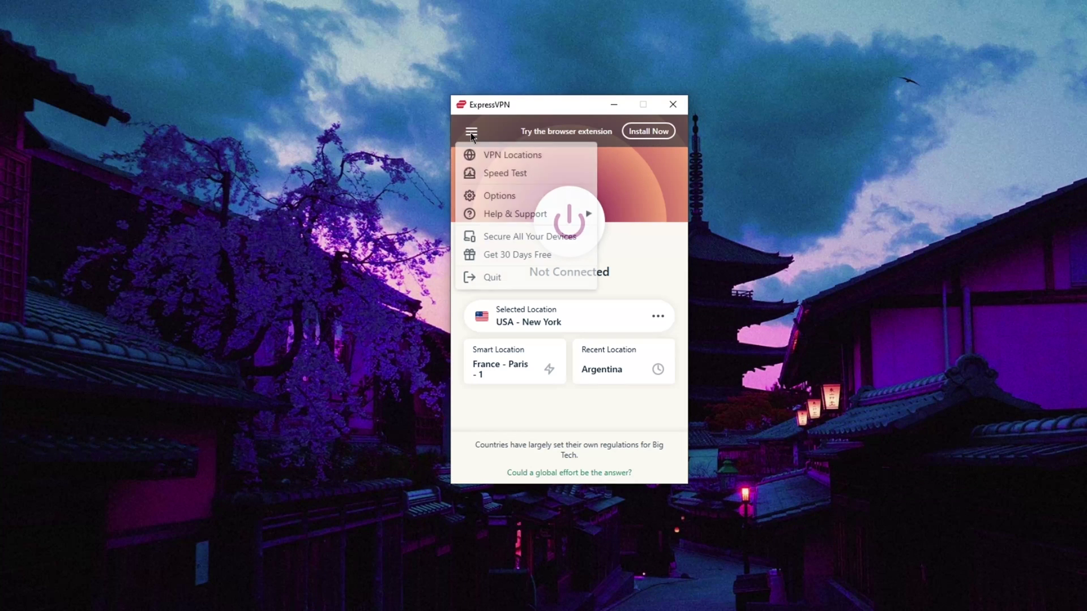
pyautogui.click(502, 197)
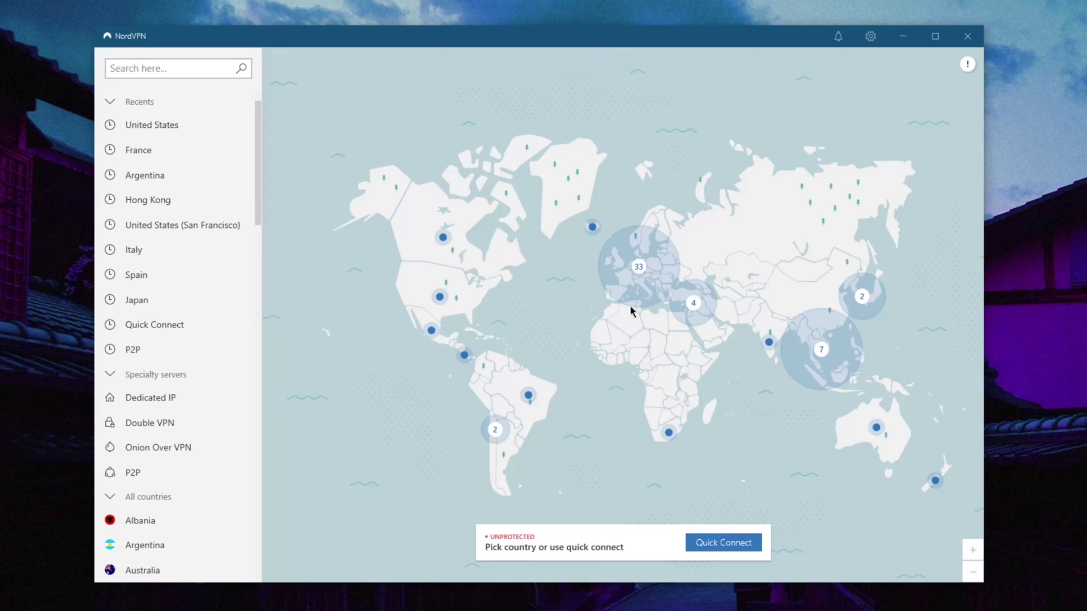
pyautogui.scroll(5, 631, 310)
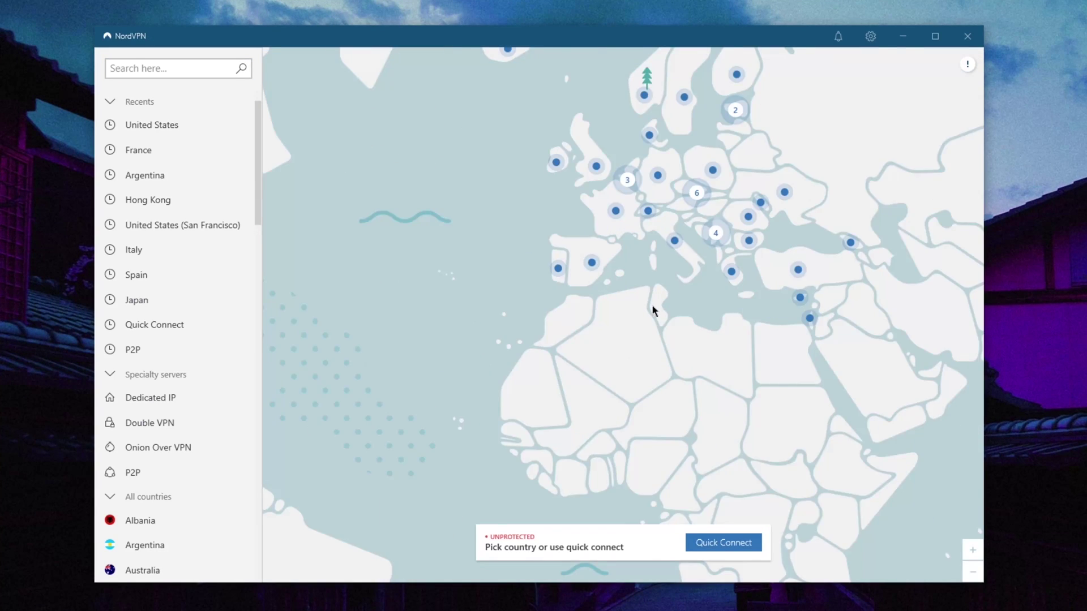
pyautogui.scroll(-5, 585, 327)
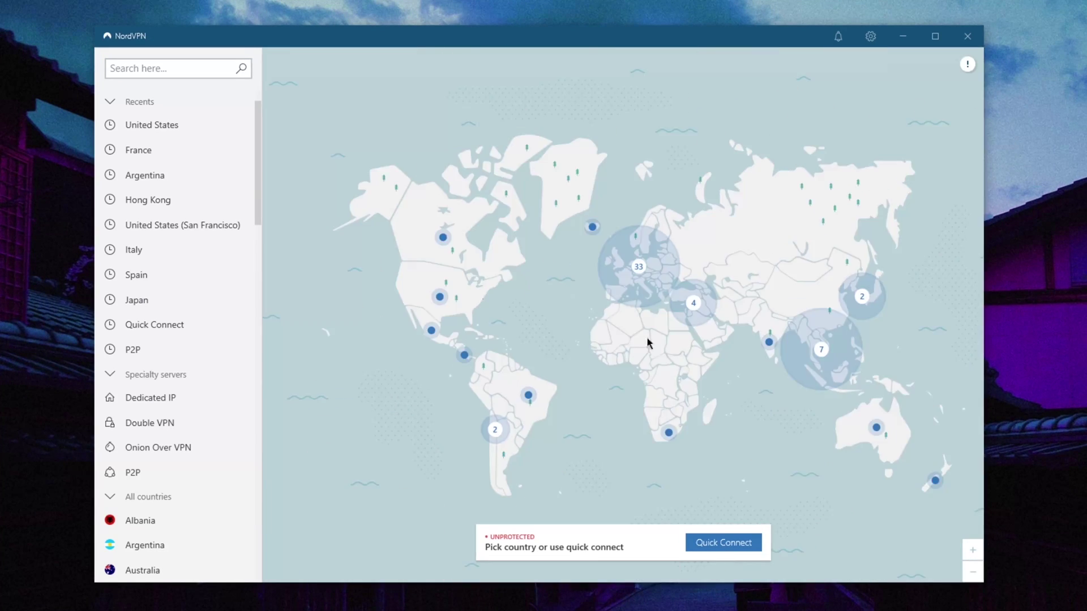
pyautogui.click(821, 349)
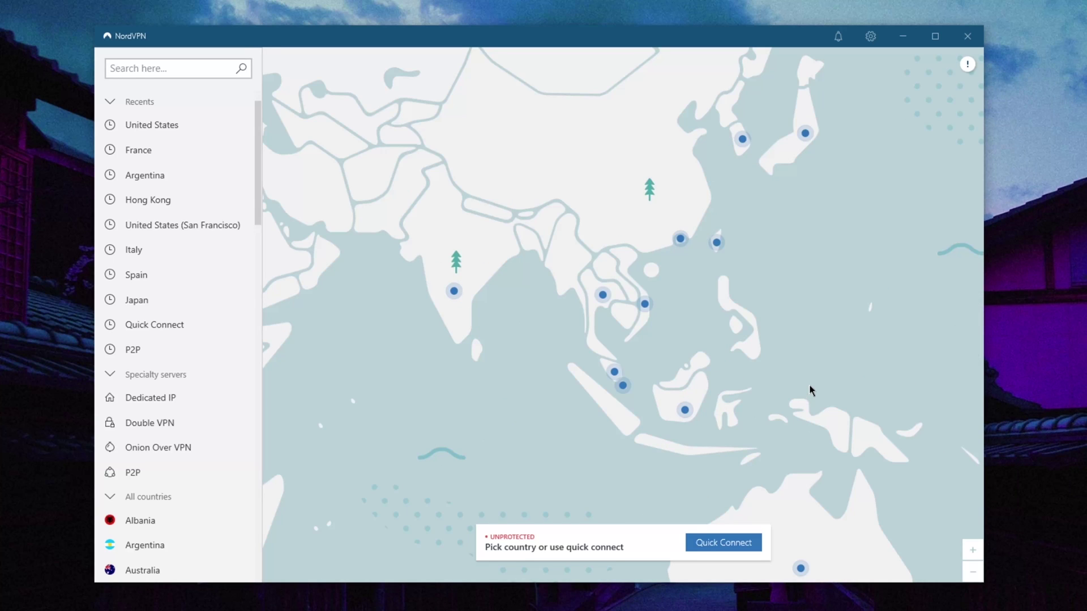